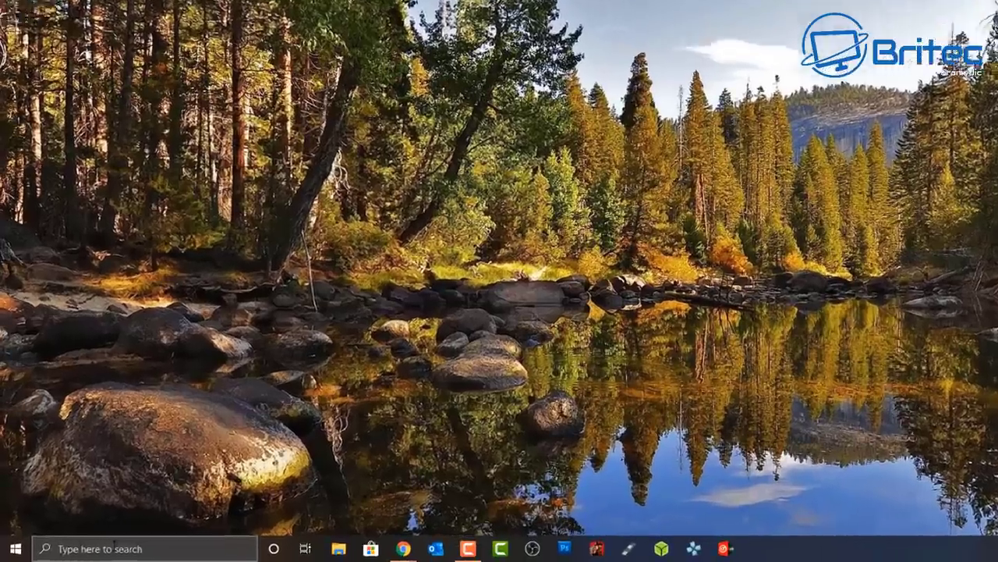
Launch Word from search to reproduce the 0xc0000142 error, then dismiss the message.
{"action": "left_click", "coordinate": [91, 548]}
{"action": "type", "text": "word"}
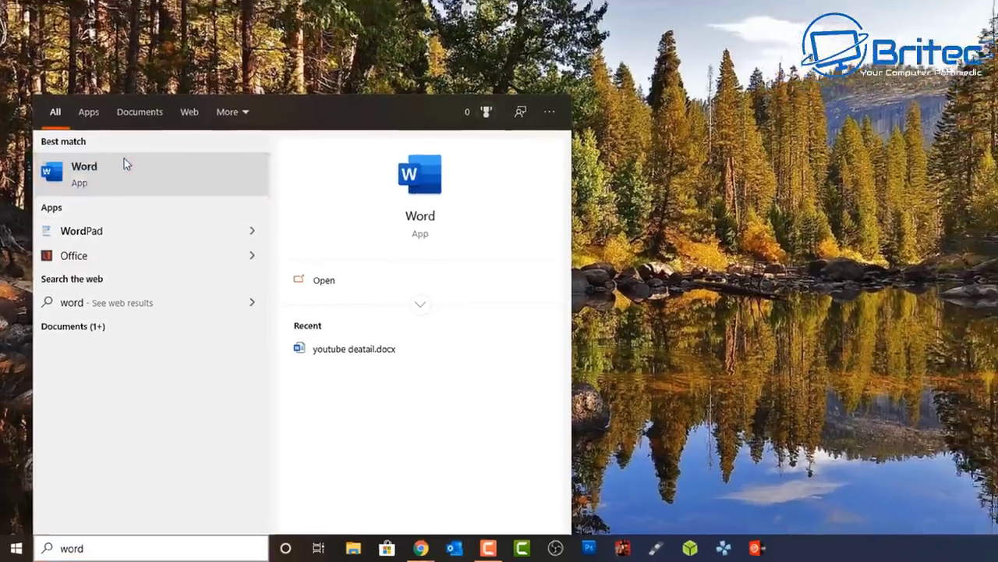
{"action": "left_click", "coordinate": [130, 148]}
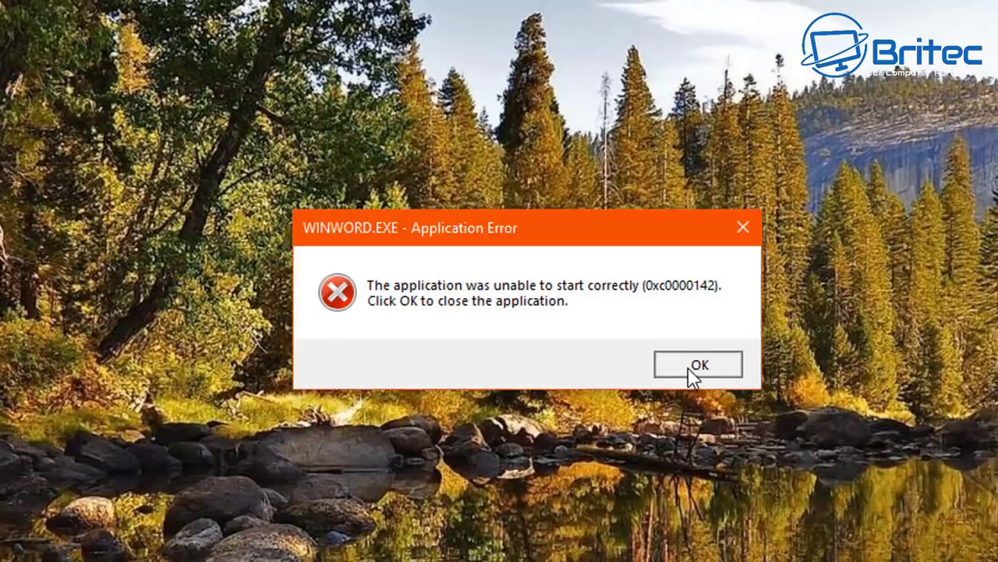
{"action": "left_click", "coordinate": [694, 365]}
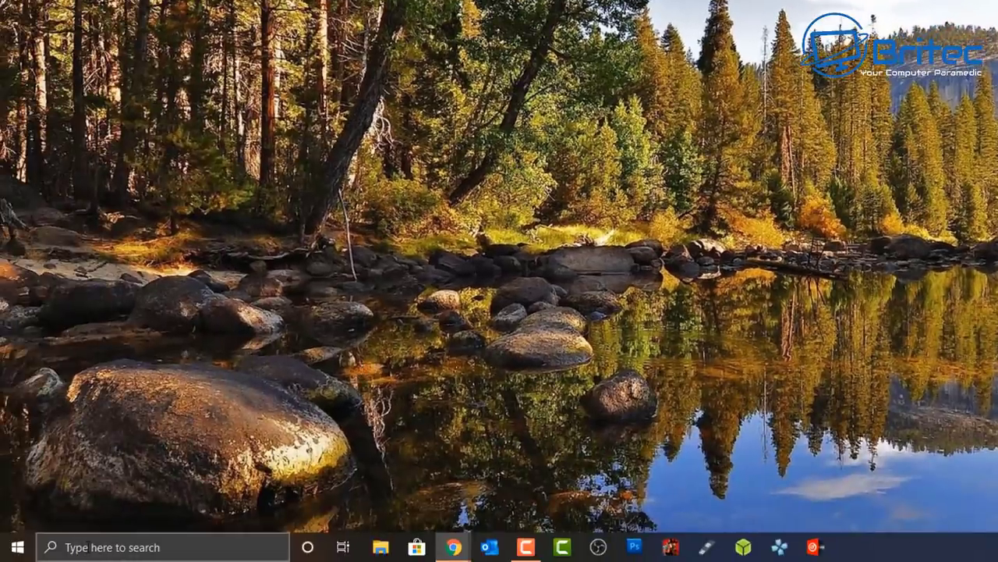
Open Registry Editor and expand HKEY_LOCAL_MACHINE > SOFTWARE > Microsoft.
{"action": "left_click", "coordinate": [76, 553]}
{"action": "type", "text": "re"}
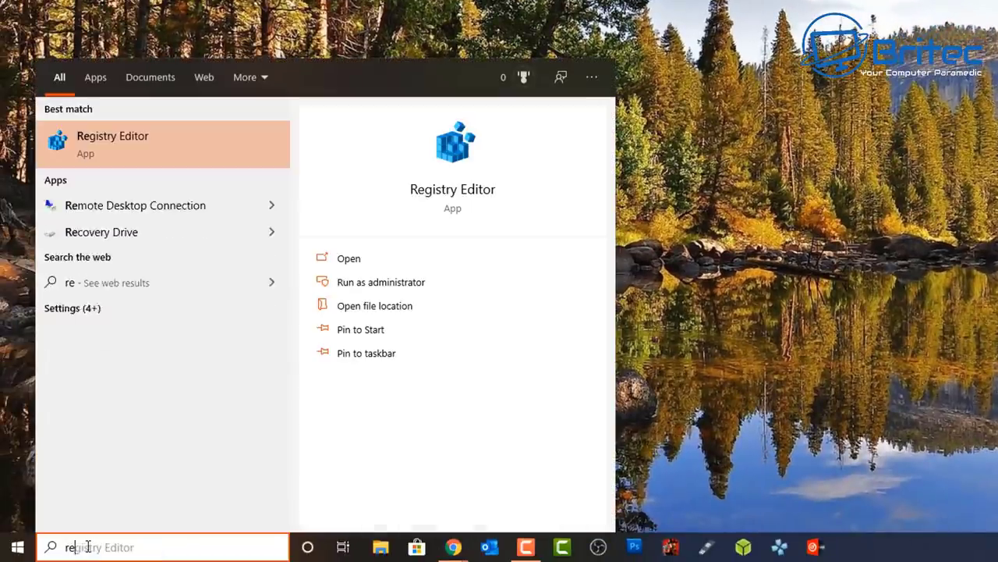
{"action": "type", "text": "gedit"}
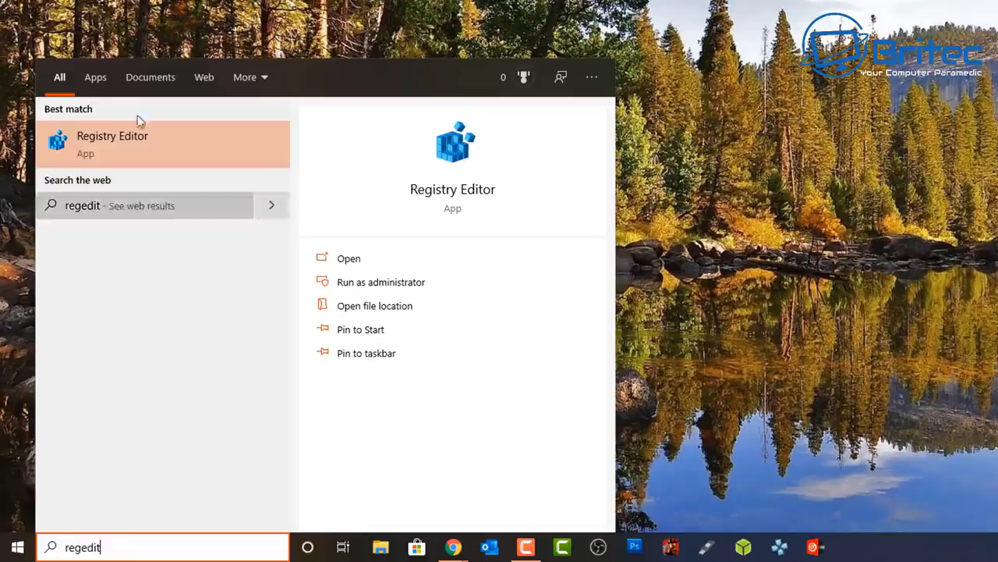
{"action": "left_click", "coordinate": [115, 144]}
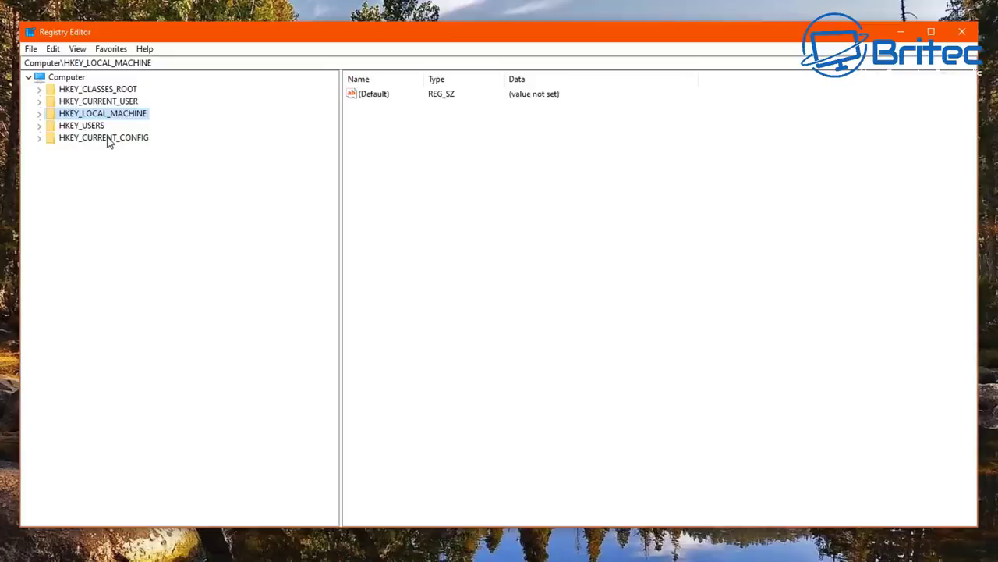
{"action": "left_click", "coordinate": [38, 115]}
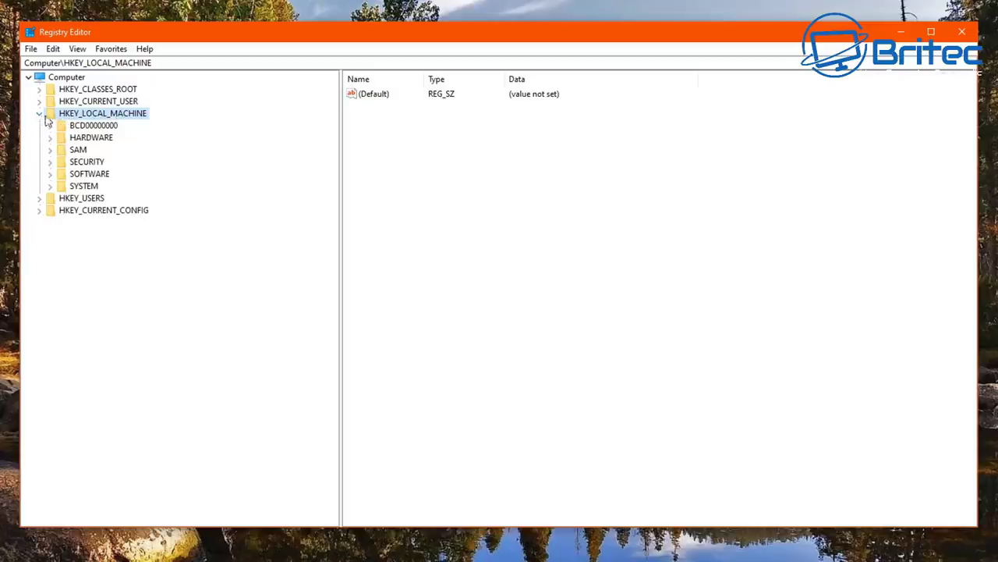
{"action": "left_click", "coordinate": [77, 176]}
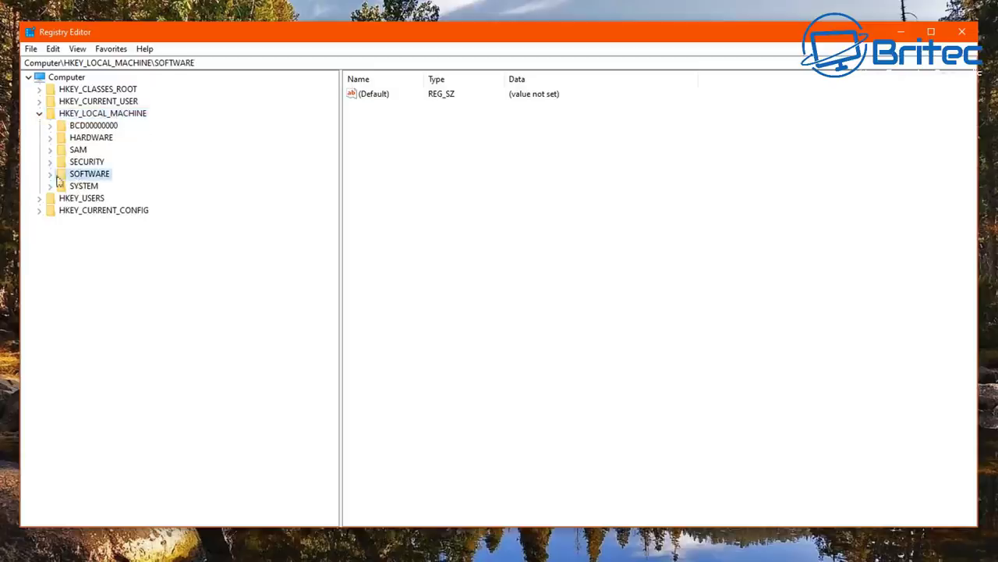
{"action": "left_click", "coordinate": [50, 175]}
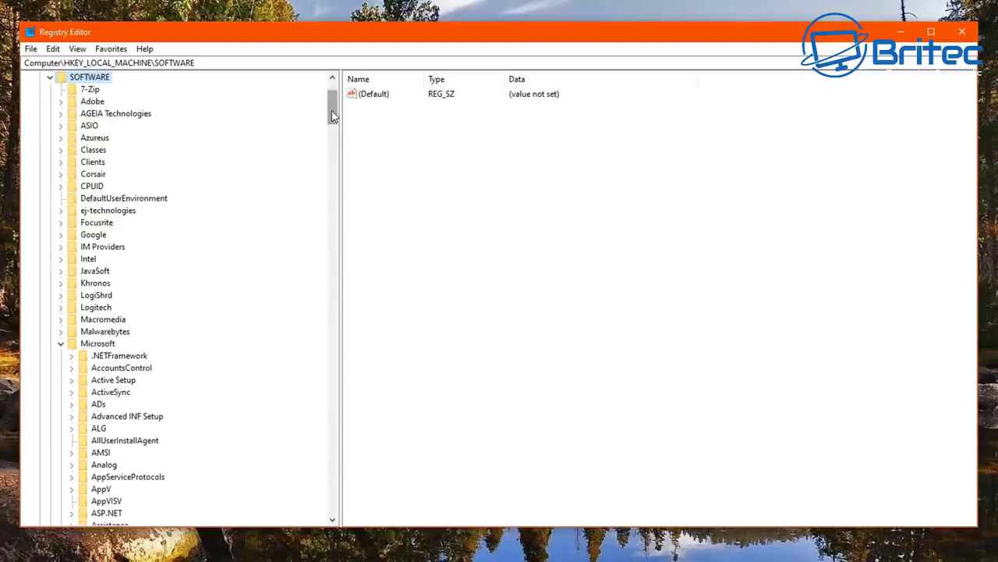
{"action": "left_click", "coordinate": [95, 345]}
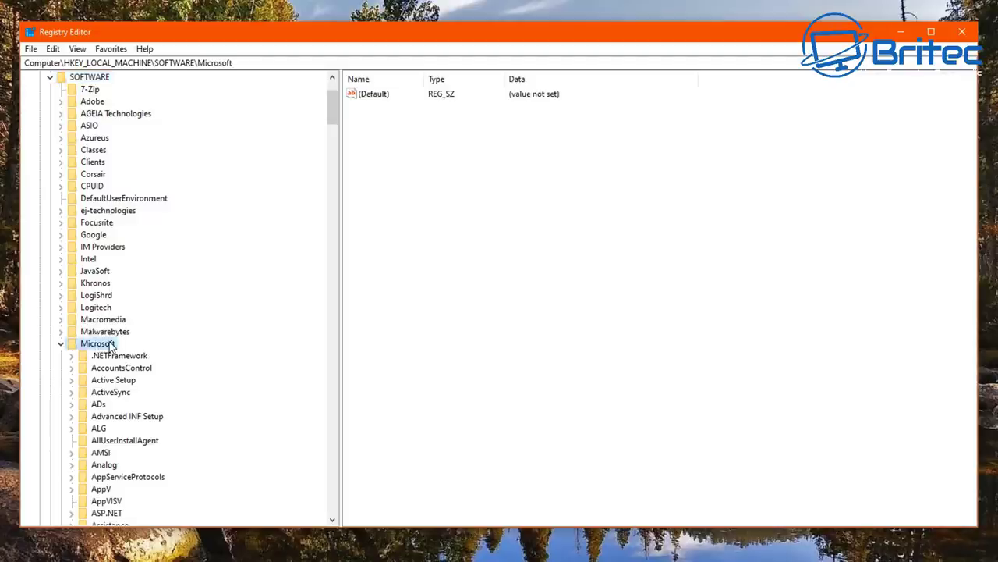
Navigate through Windows NT > CurrentVersion to the Windows key and show its values, including LoadAppInit_DLLs.
{"action": "scroll", "coordinate": [124, 361], "scroll_direction": "down", "scroll_amount": 15}
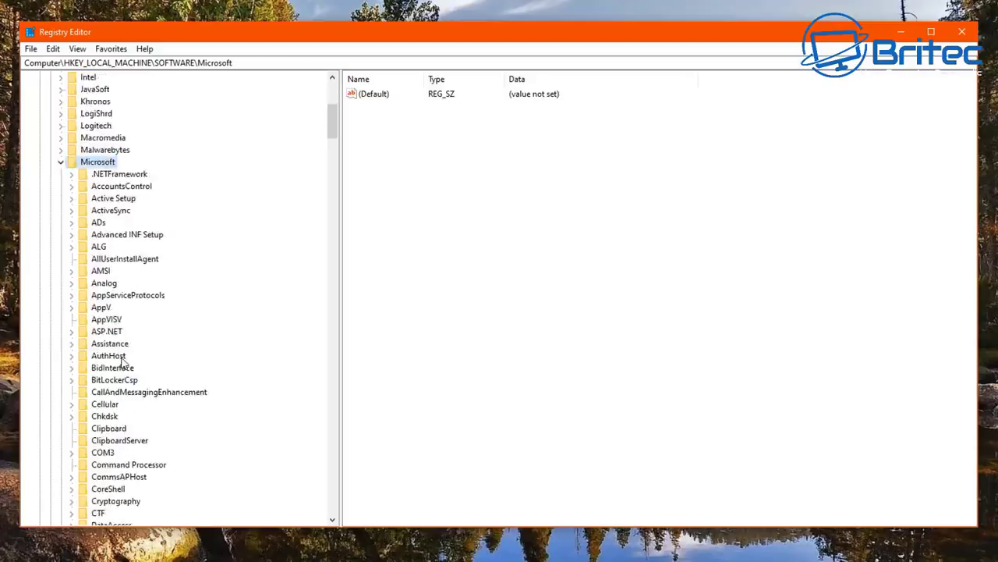
{"action": "scroll", "coordinate": [129, 359], "scroll_direction": "down", "scroll_amount": 20}
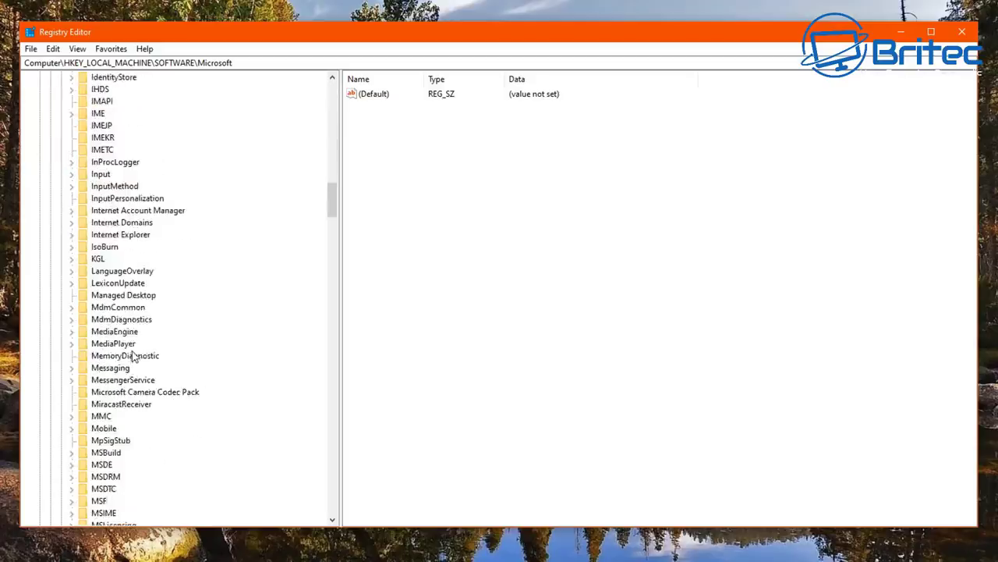
{"action": "scroll", "coordinate": [135, 354], "scroll_direction": "down", "scroll_amount": 20}
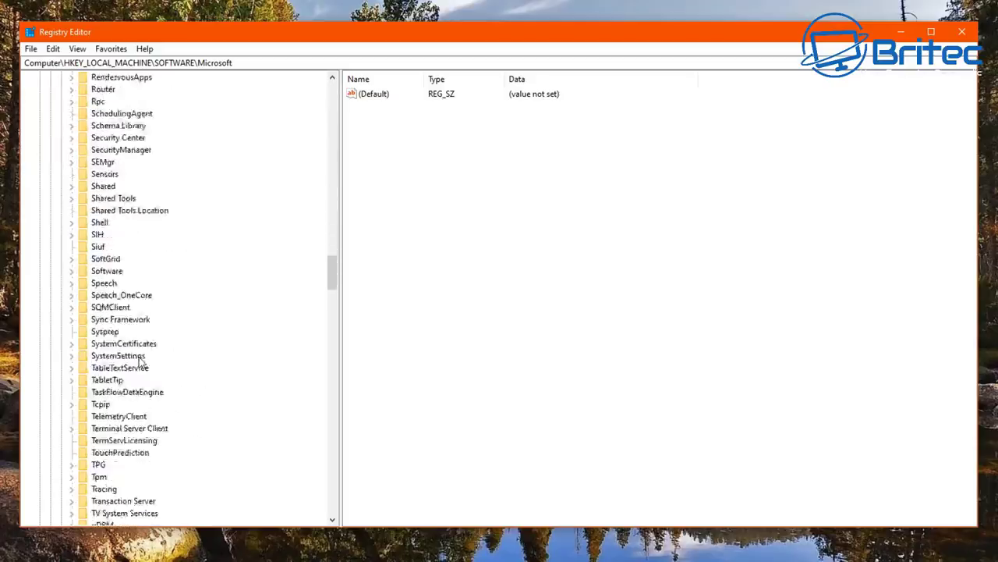
{"action": "scroll", "coordinate": [143, 382], "scroll_direction": "down", "scroll_amount": 1}
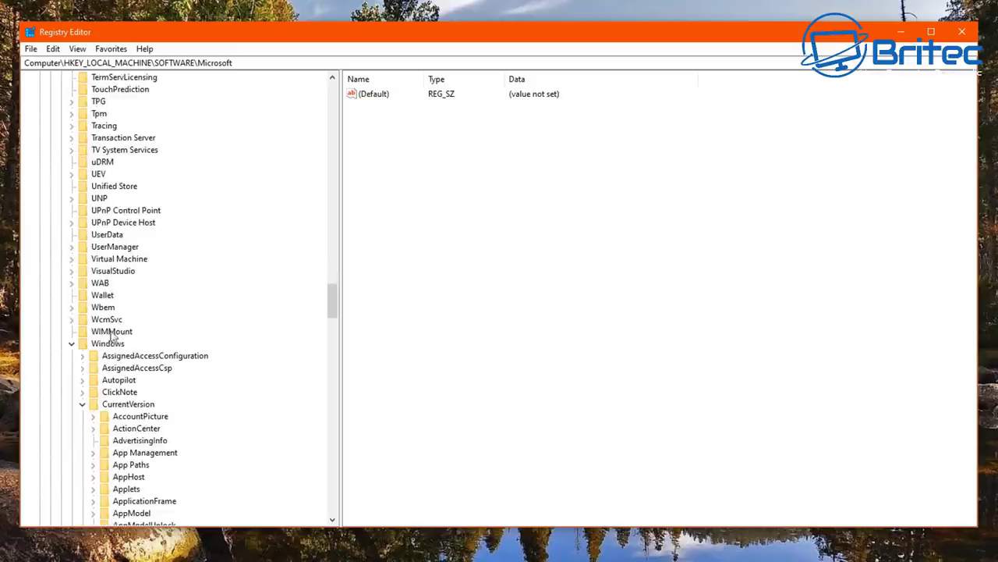
{"action": "left_click", "coordinate": [72, 344]}
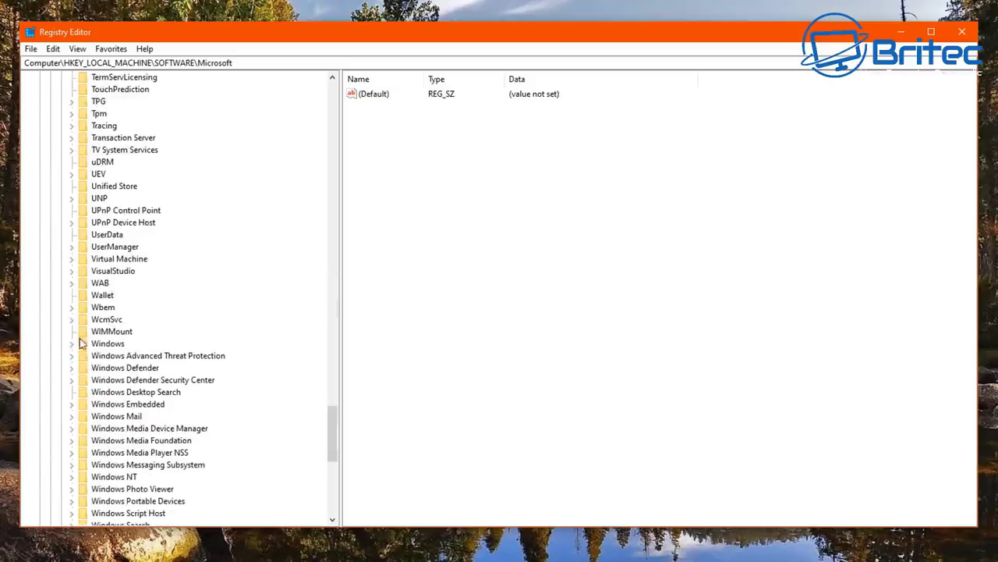
{"action": "left_click", "coordinate": [111, 477]}
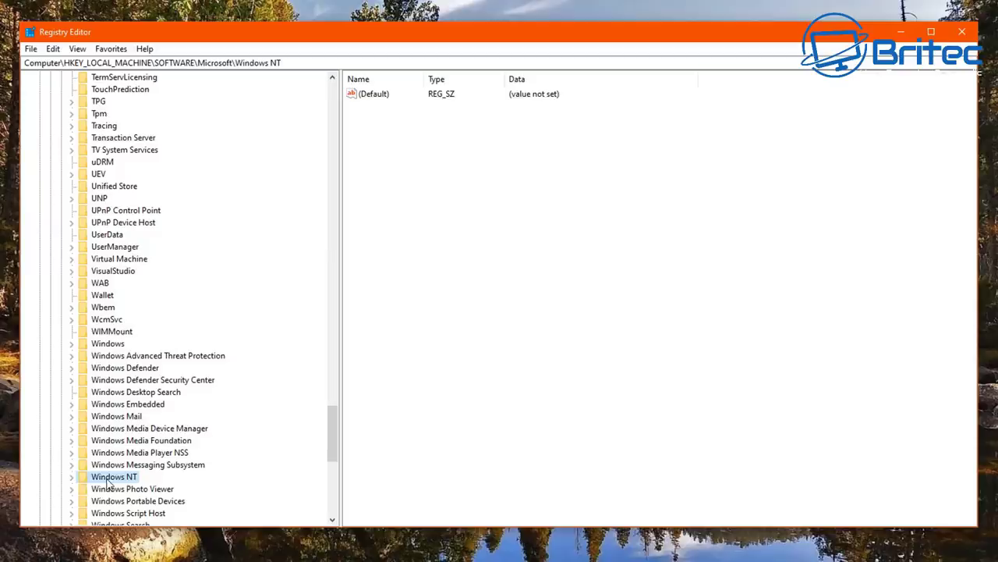
{"action": "scroll", "coordinate": [201, 457], "scroll_direction": "down", "scroll_amount": 8}
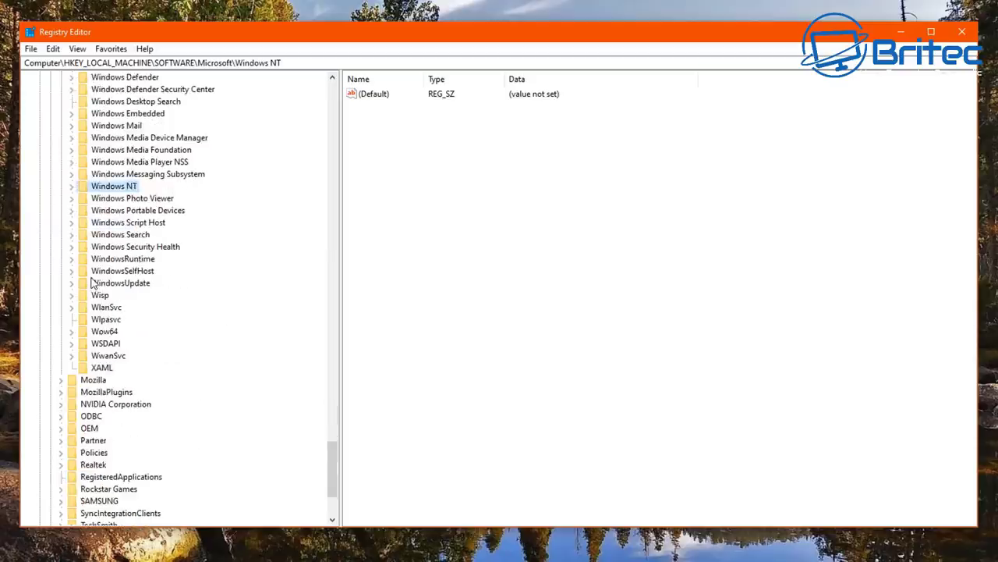
{"action": "left_click", "coordinate": [71, 186]}
{"action": "left_click", "coordinate": [111, 200]}
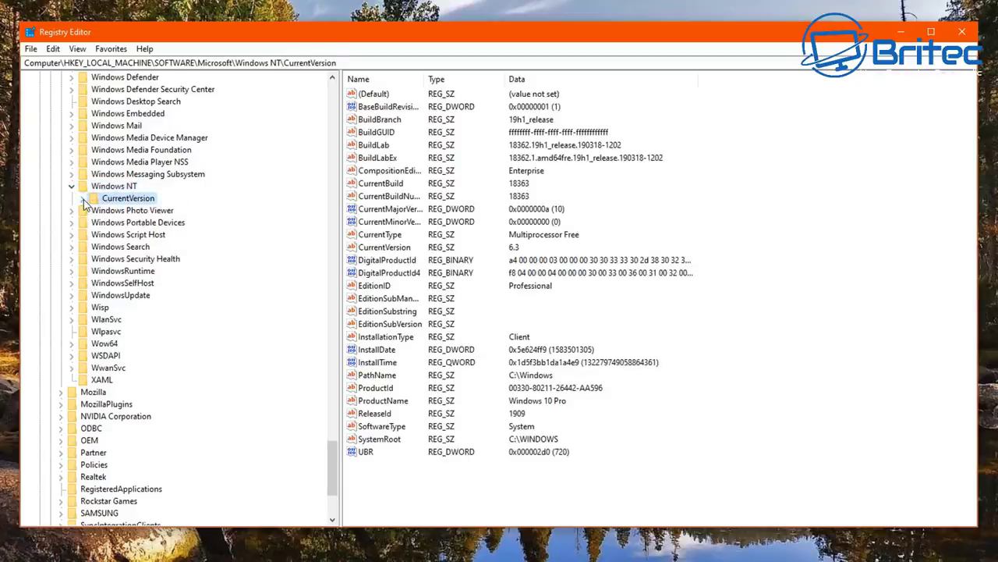
{"action": "left_click", "coordinate": [83, 200]}
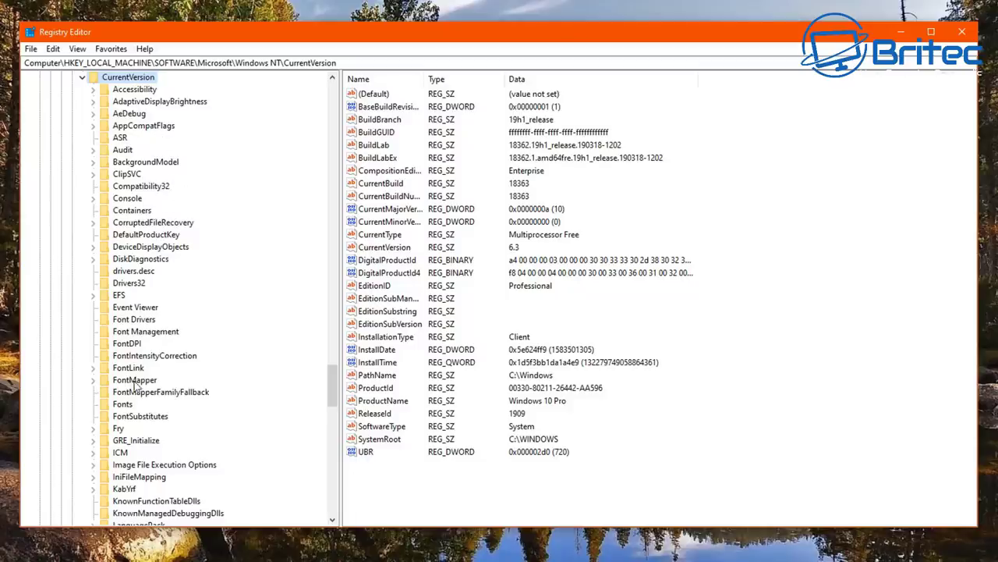
{"action": "scroll", "coordinate": [132, 390], "scroll_direction": "down", "scroll_amount": 3}
{"action": "scroll", "coordinate": [127, 394], "scroll_direction": "down", "scroll_amount": 18}
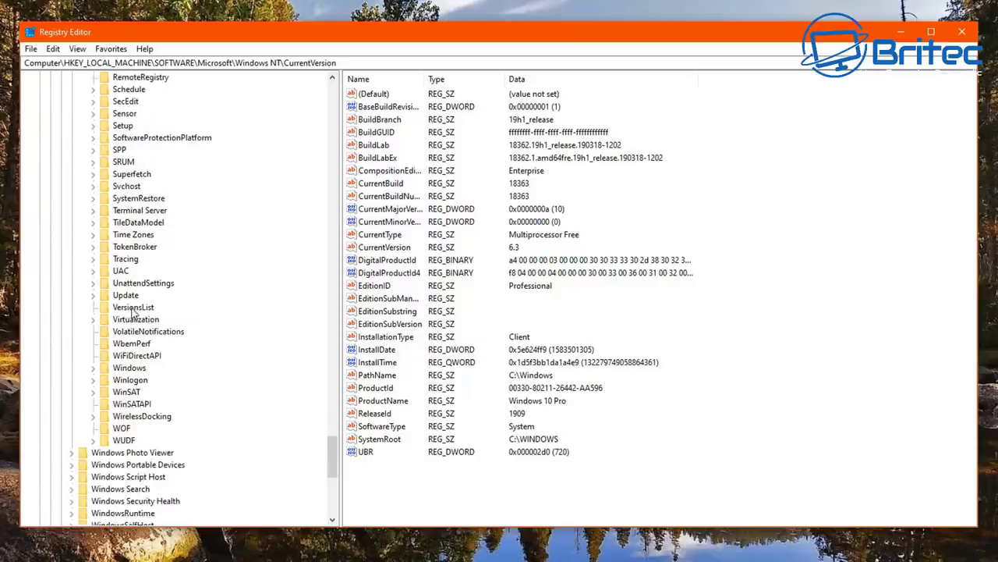
{"action": "left_click", "coordinate": [131, 368]}
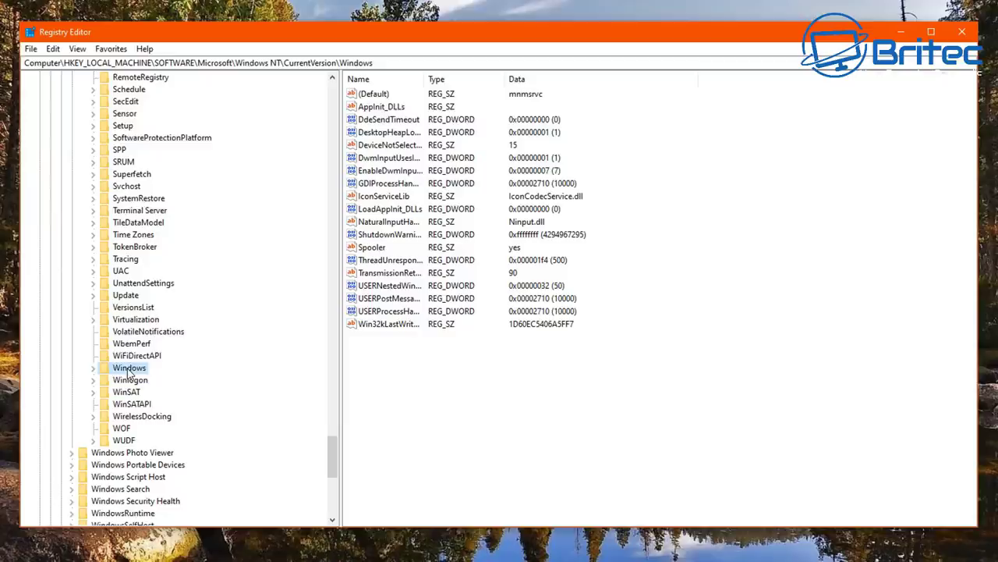
{"action": "left_click", "coordinate": [375, 212]}
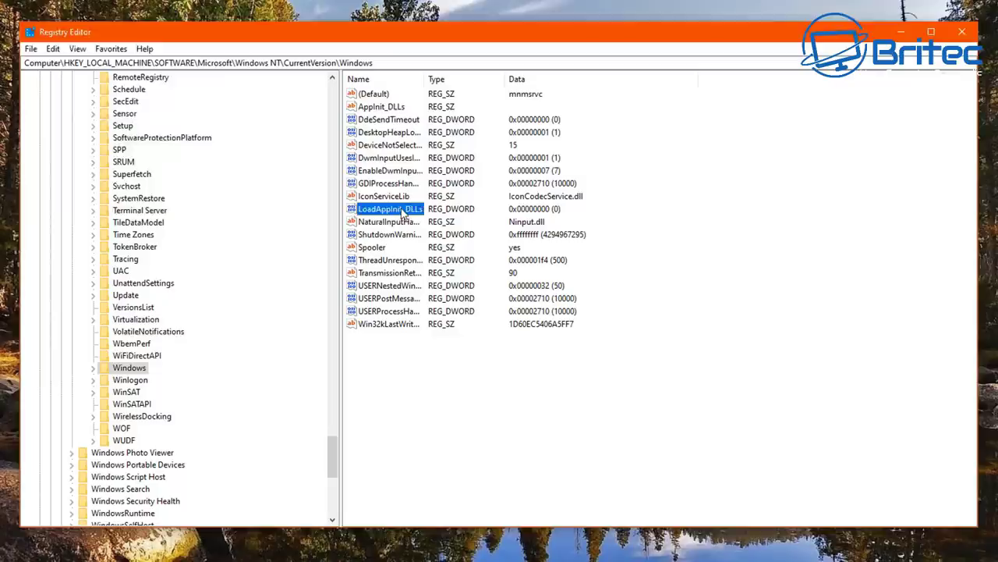
{"action": "double_click", "coordinate": [410, 216]}
{"action": "left_click_drag", "start_coordinate": [195, 85], "coordinate": [442, 168]}
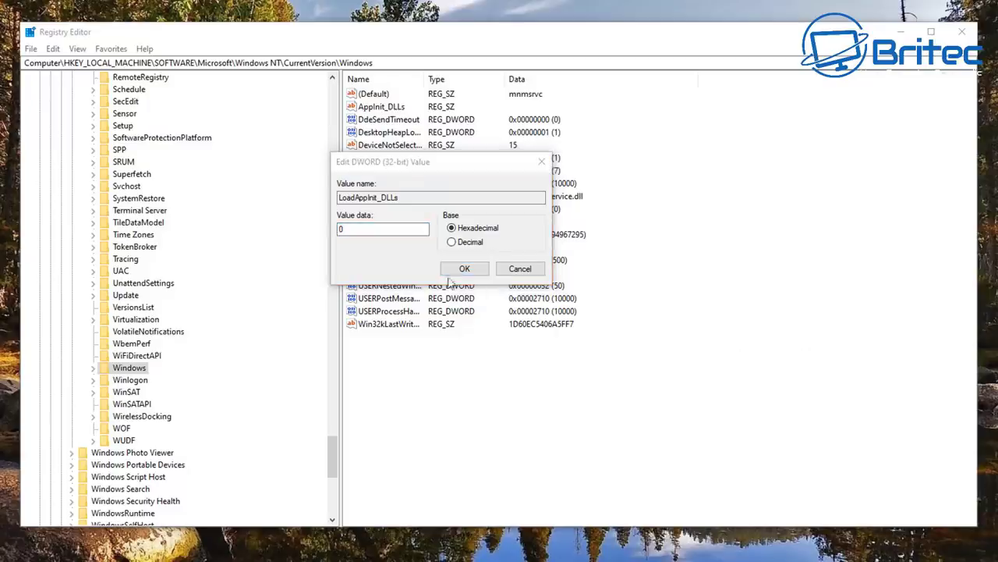
{"action": "left_click", "coordinate": [519, 269]}
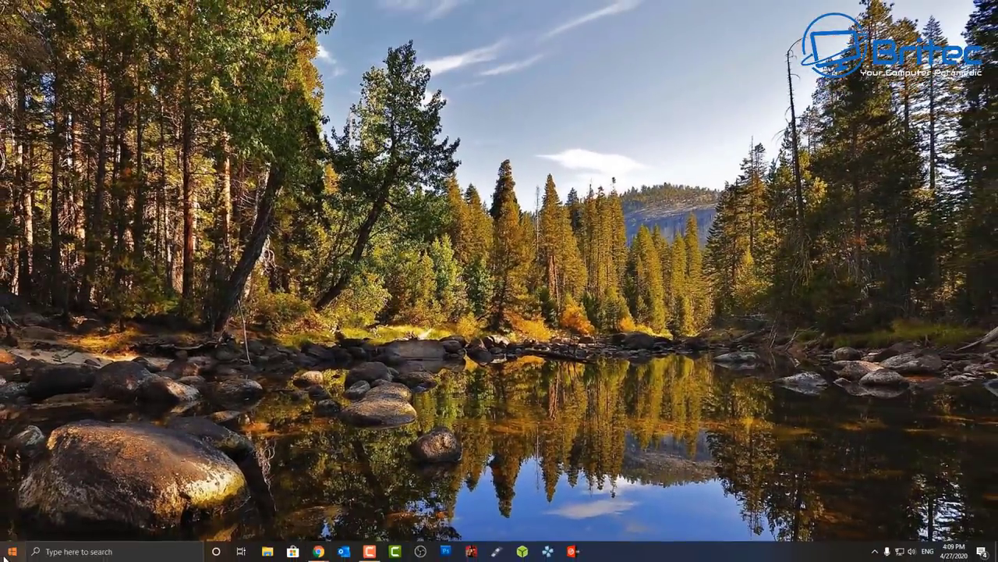
On the Windows Update page, start downloading the 2020-02 .NET Framework cumulative update KB4537572.
{"action": "left_click", "coordinate": [12, 552]}
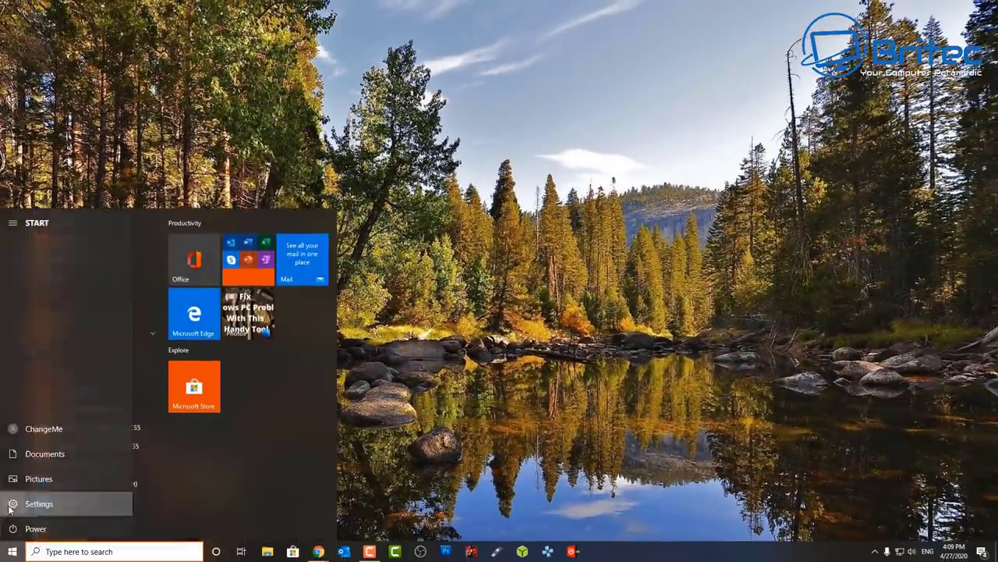
{"action": "left_click", "coordinate": [12, 503]}
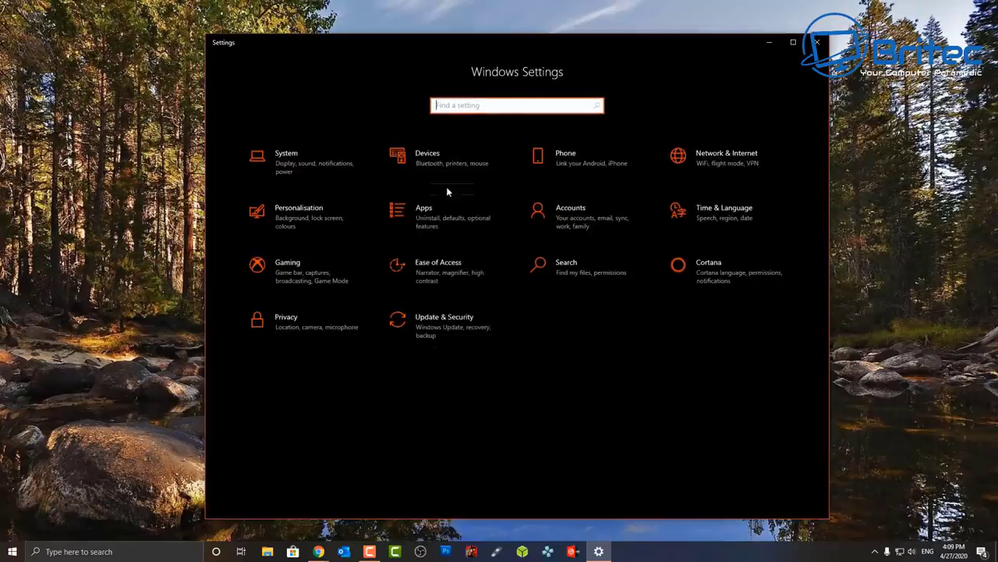
{"action": "left_click", "coordinate": [433, 322]}
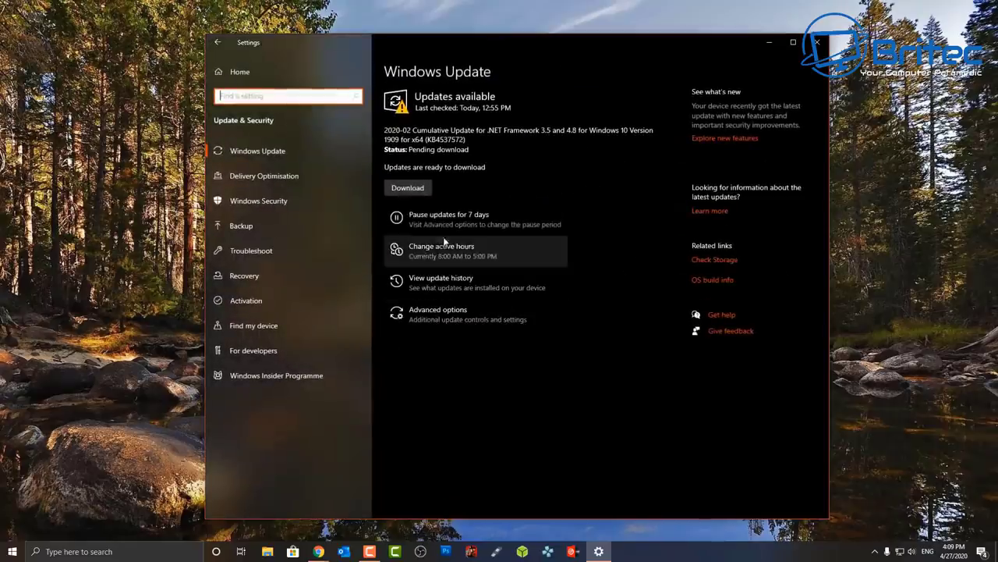
{"action": "left_click", "coordinate": [408, 188]}
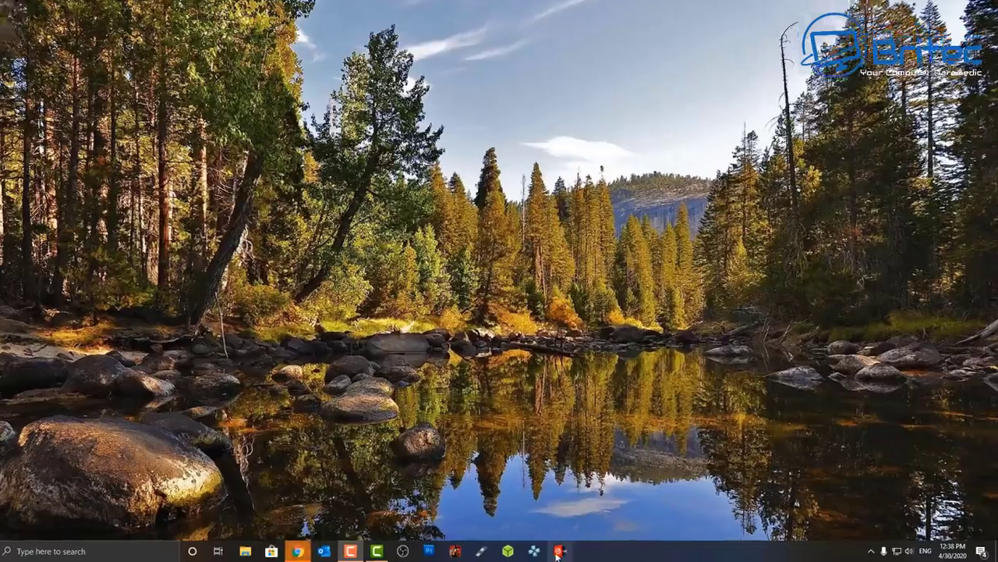
Set the VirtualDJ 2020 shortcut to run in Windows 7 compatibility mode and save it.
{"action": "right_click", "coordinate": [558, 551]}
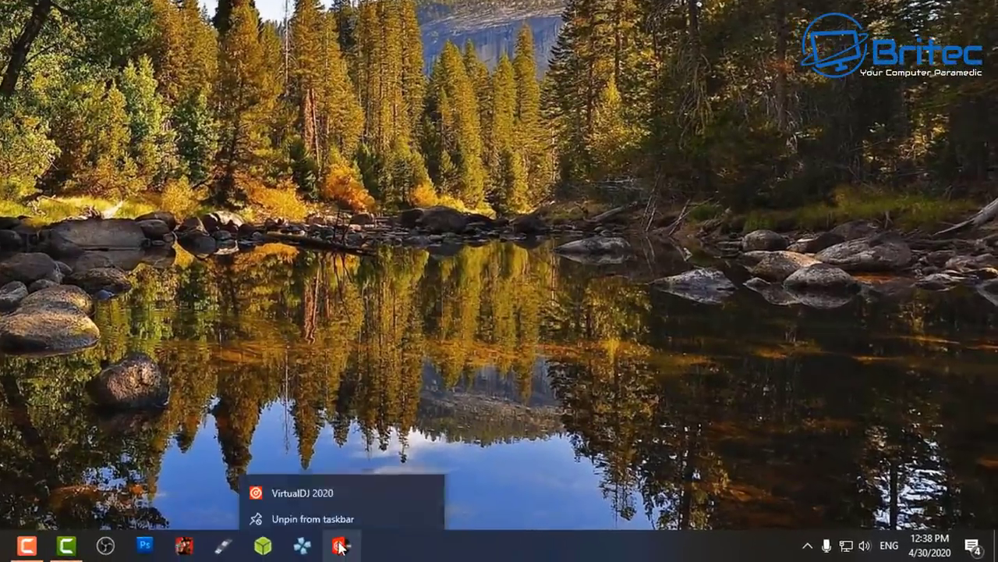
{"action": "right_click", "coordinate": [335, 487]}
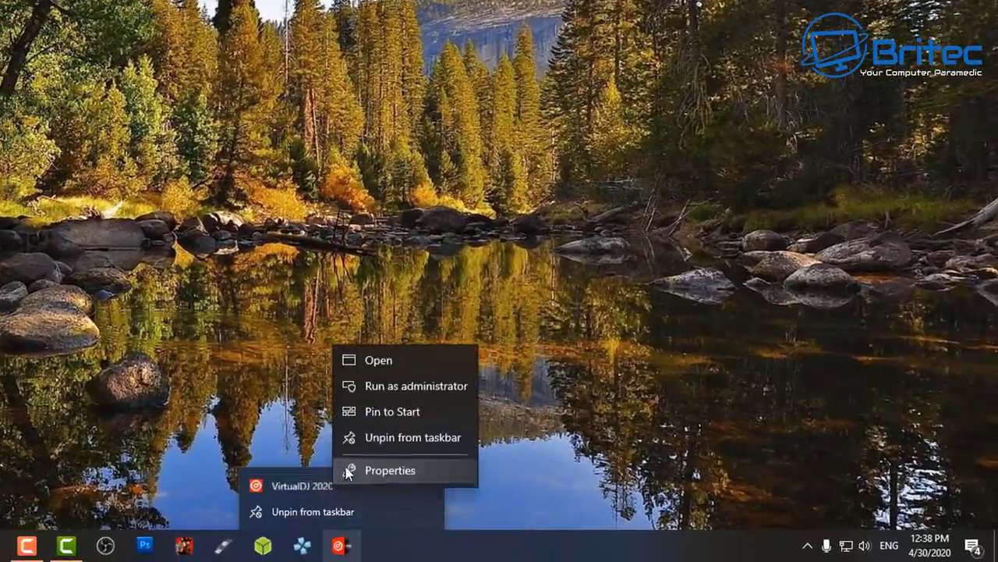
{"action": "left_click", "coordinate": [386, 472]}
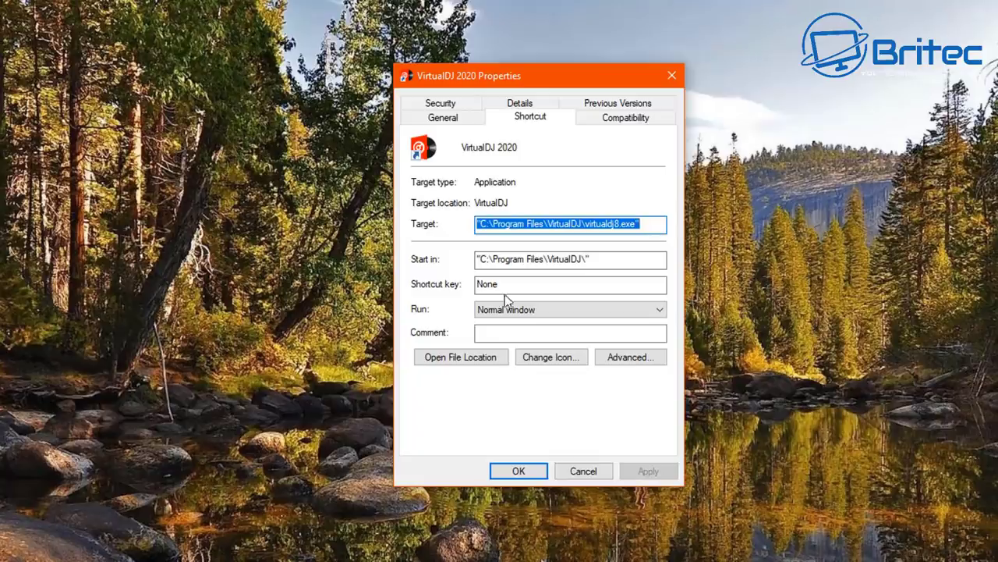
{"action": "left_click", "coordinate": [636, 118]}
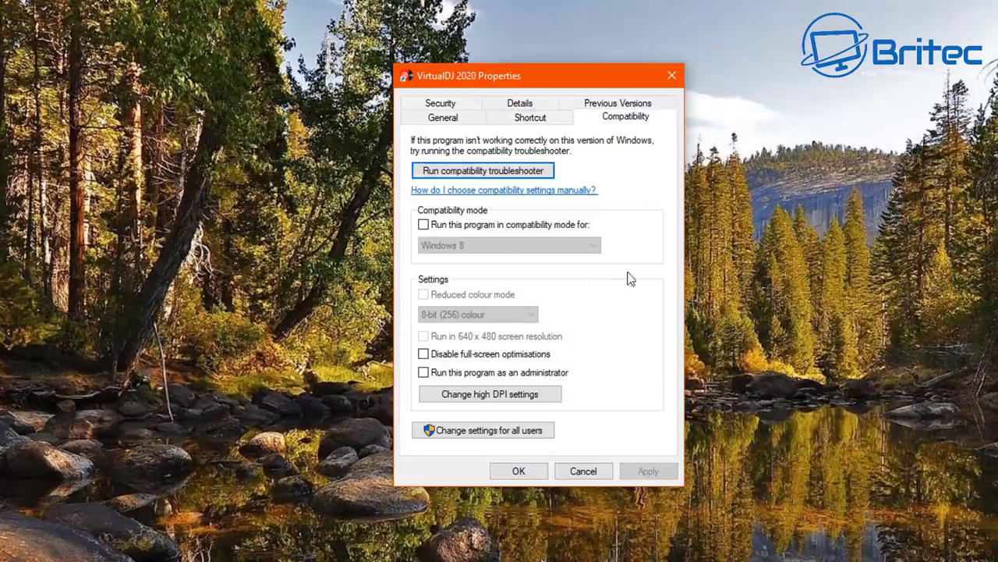
{"action": "left_click", "coordinate": [423, 225]}
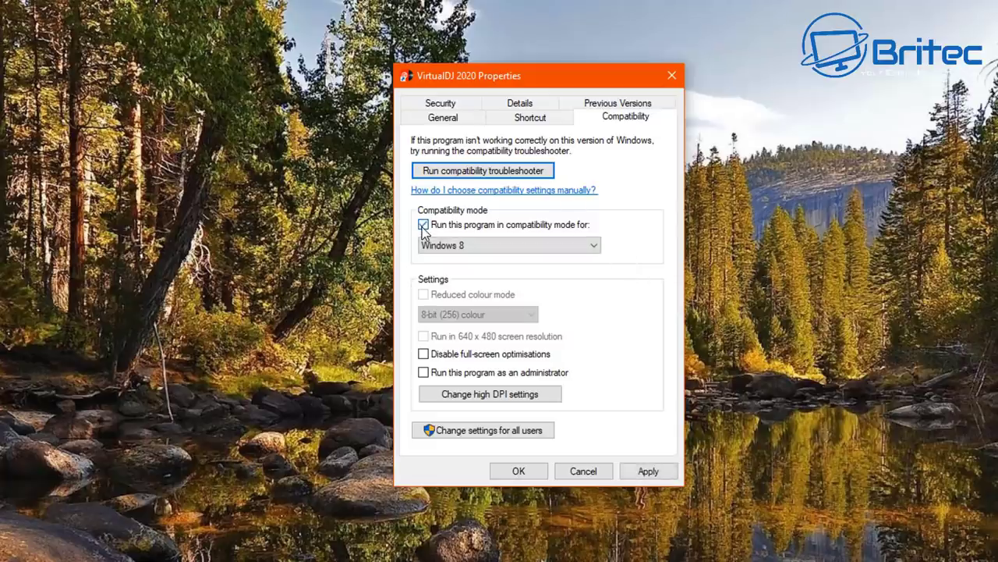
{"action": "left_click", "coordinate": [595, 245]}
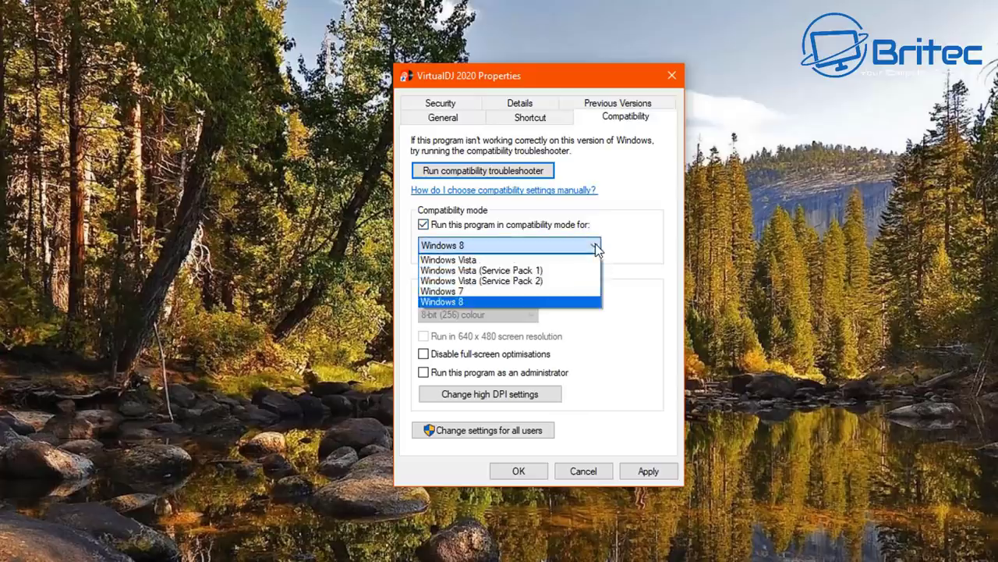
{"action": "left_click", "coordinate": [451, 297]}
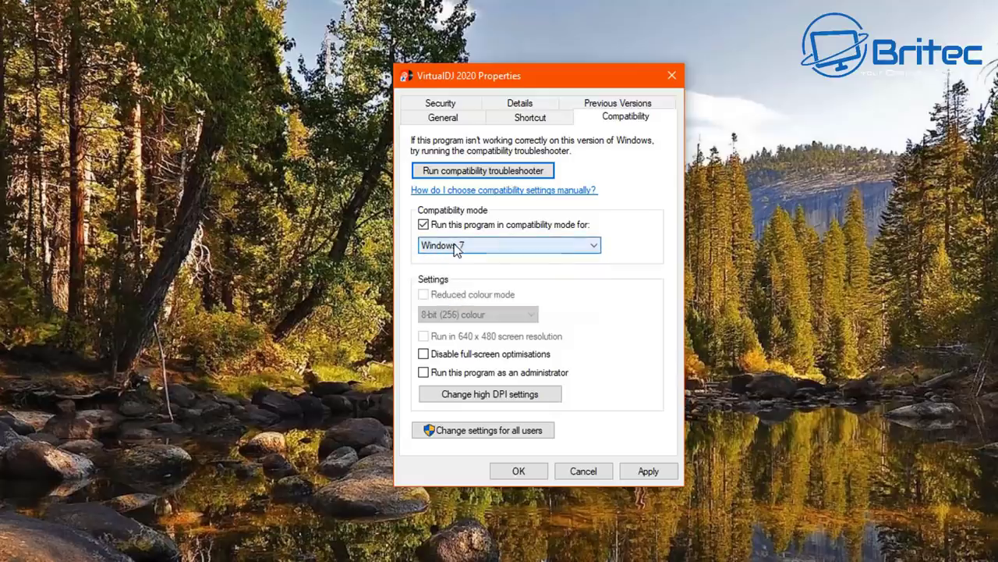
{"action": "left_click", "coordinate": [649, 473]}
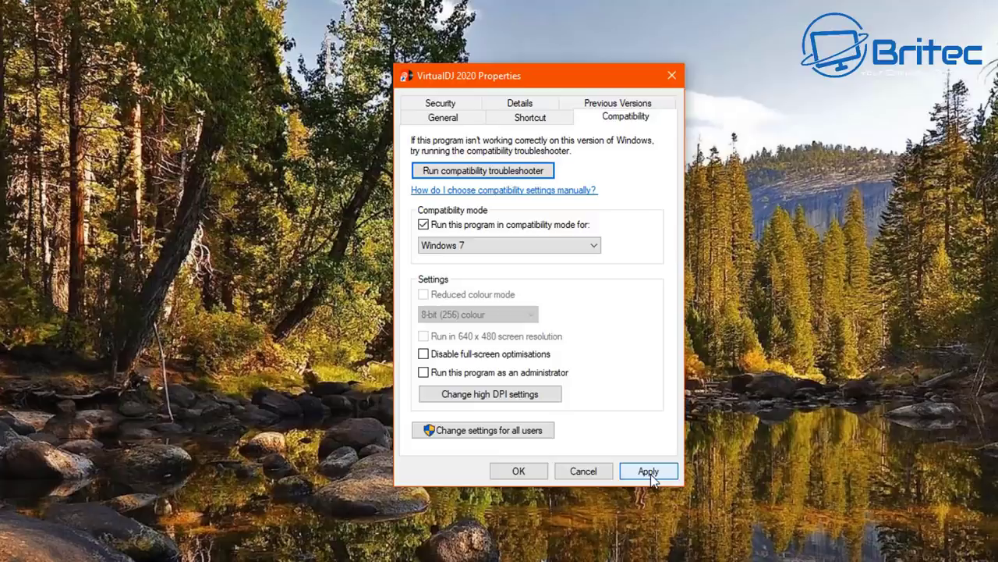
{"action": "left_click", "coordinate": [650, 473]}
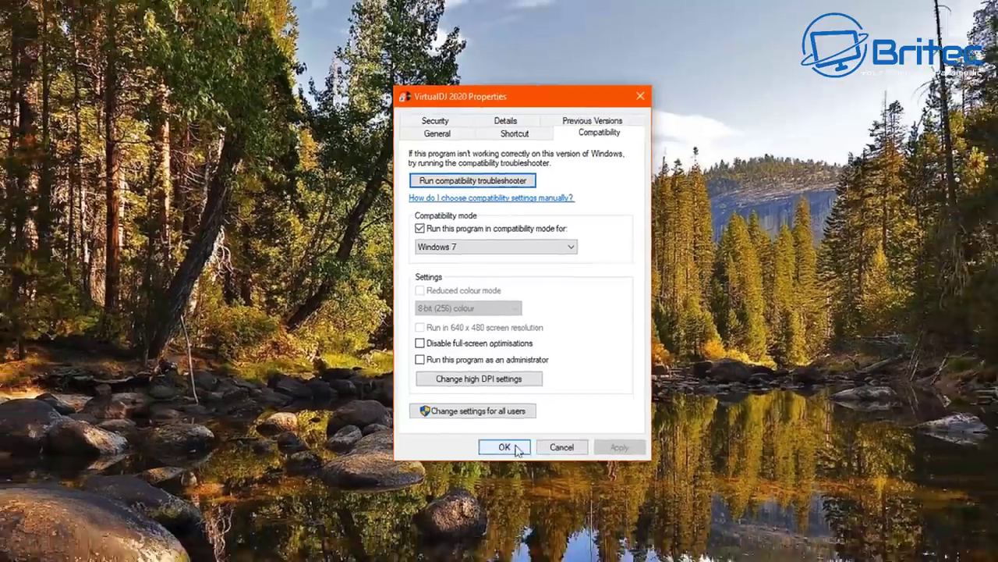
{"action": "left_click", "coordinate": [519, 470]}
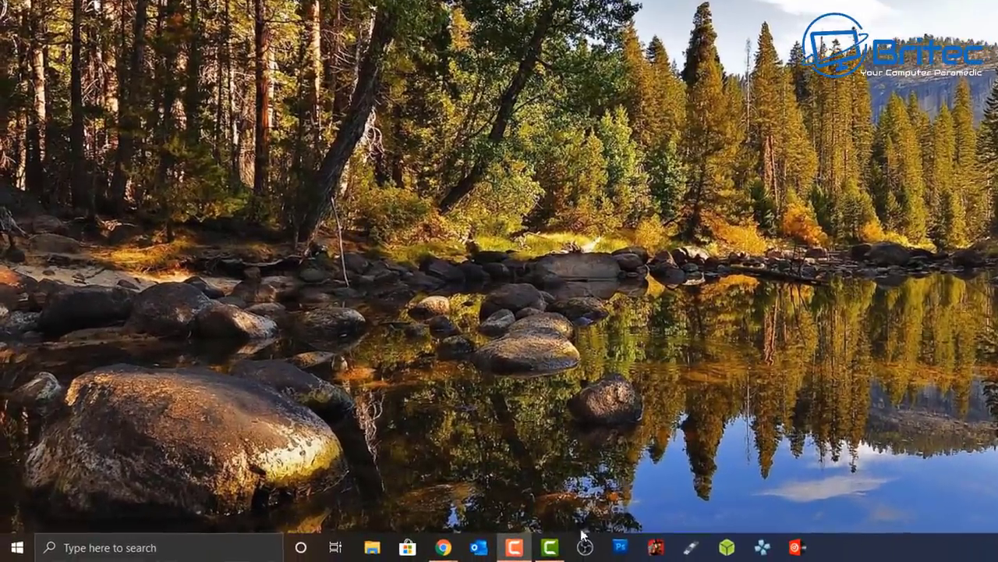
{"action": "left_click", "coordinate": [122, 546]}
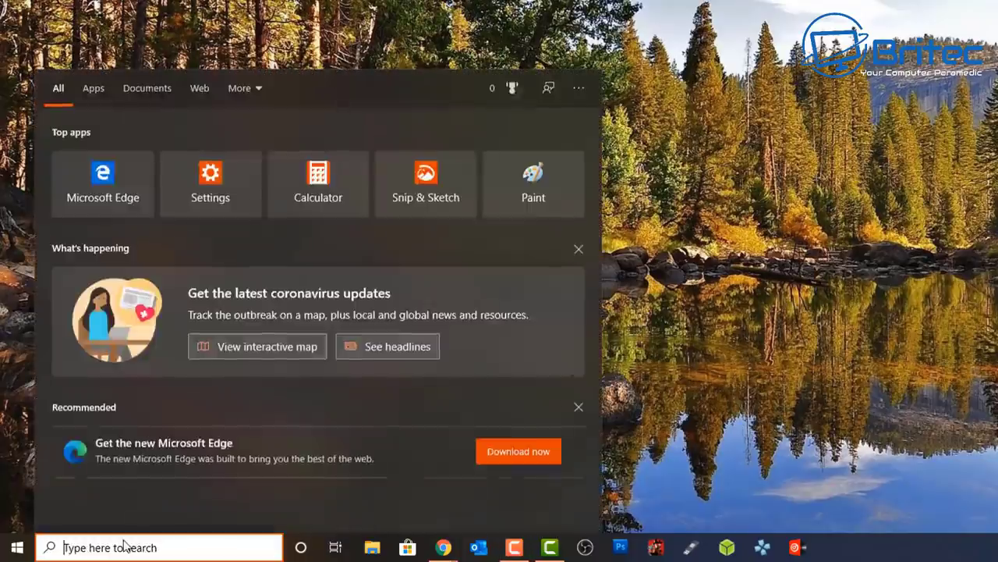
In Large icons Control Panel, open Programs and Features and uninstall Office Professional Plus 2019.
{"action": "type", "text": "control pan"}
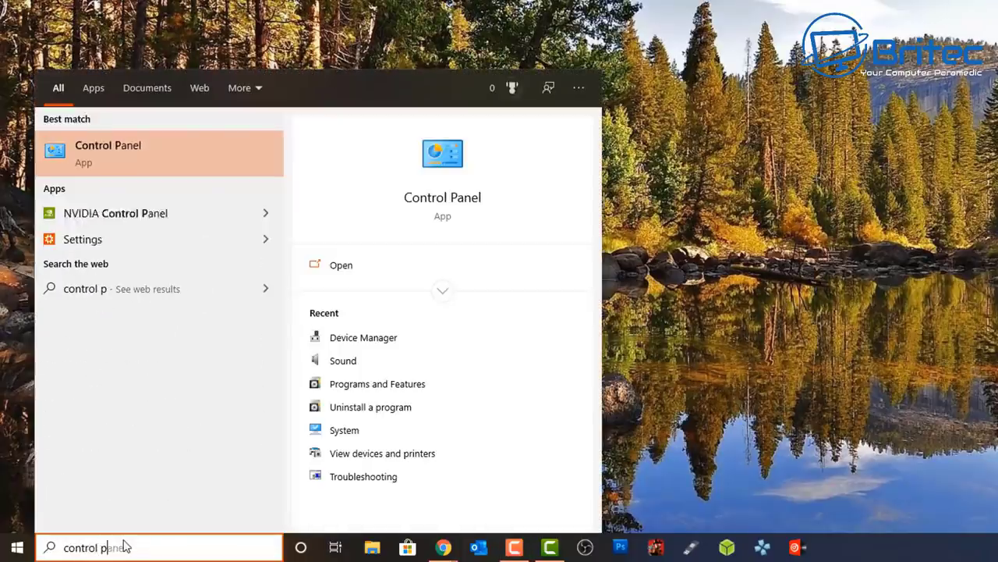
{"action": "type", "text": "el"}
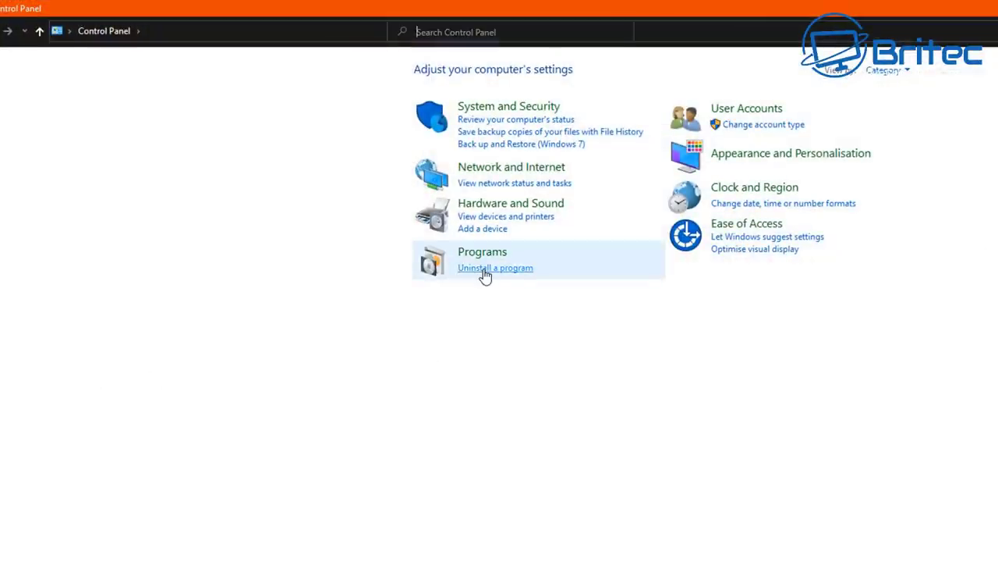
{"action": "left_click", "coordinate": [888, 70]}
{"action": "left_click", "coordinate": [901, 112]}
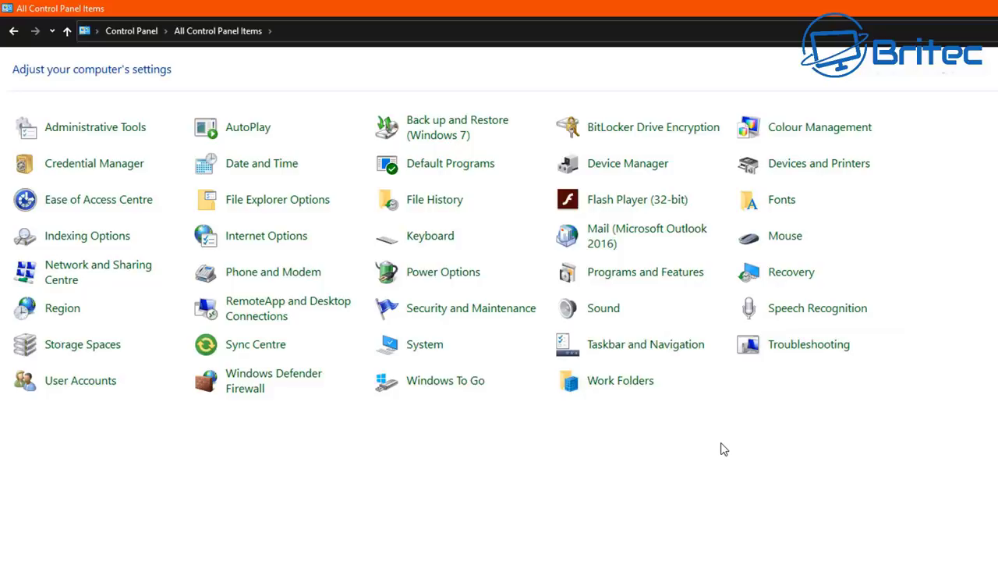
{"action": "left_click", "coordinate": [683, 282]}
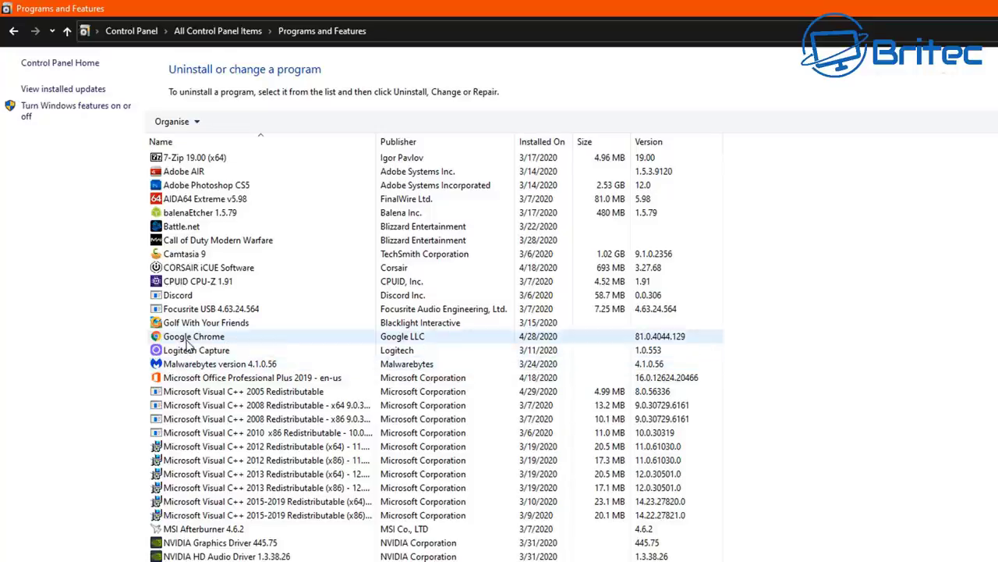
{"action": "left_click", "coordinate": [187, 378]}
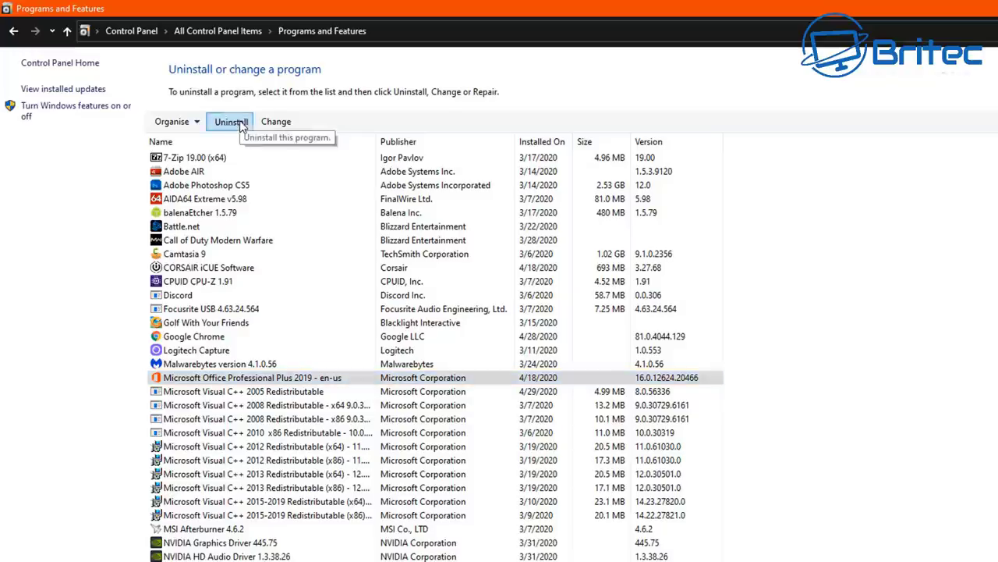
{"action": "left_click", "coordinate": [231, 121]}
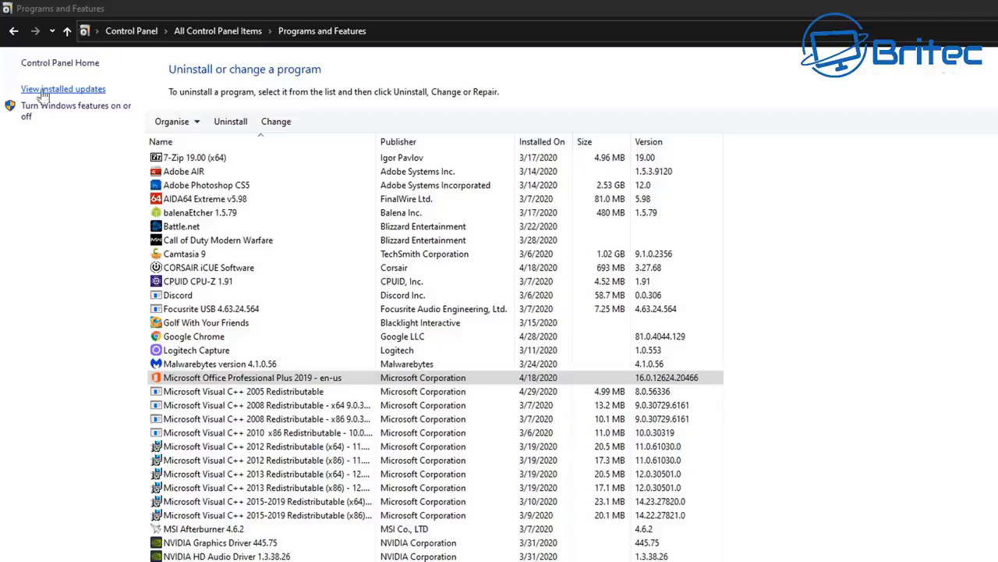
Show the installed Windows updates and select KB4537572.
{"action": "left_click", "coordinate": [99, 91]}
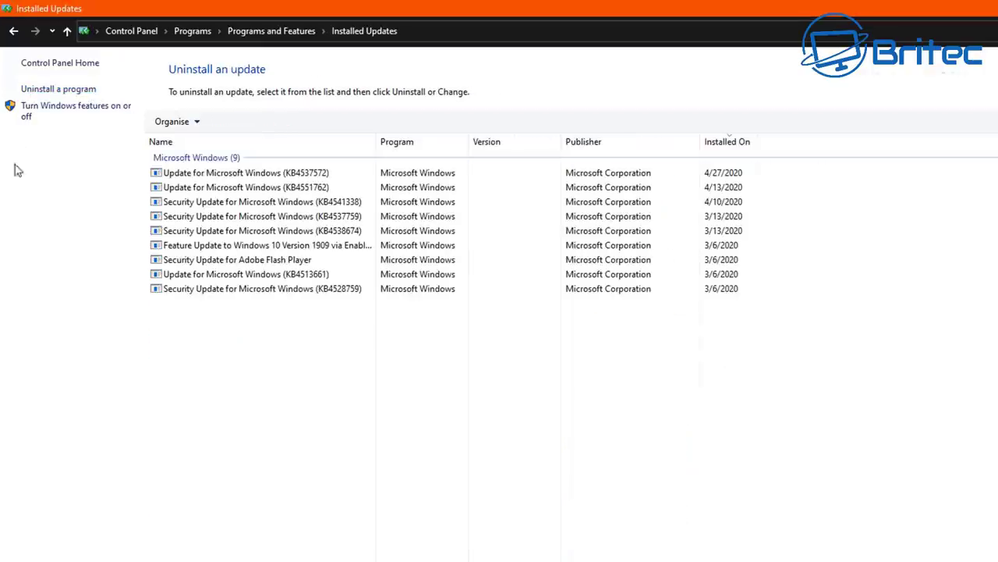
{"action": "left_click", "coordinate": [225, 172]}
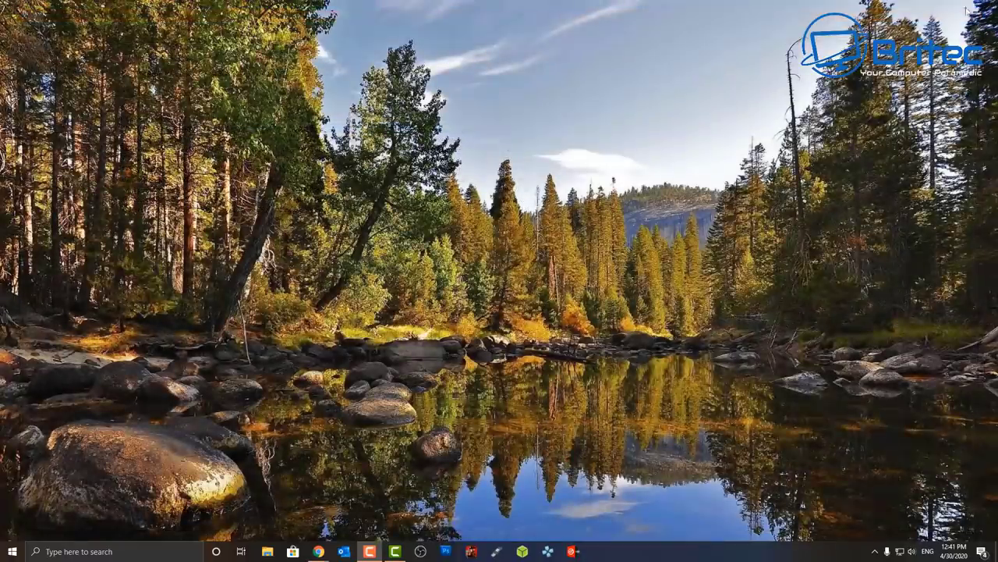
Open the Recovery page under Update & Security in Windows Settings.
{"action": "left_click", "coordinate": [12, 553]}
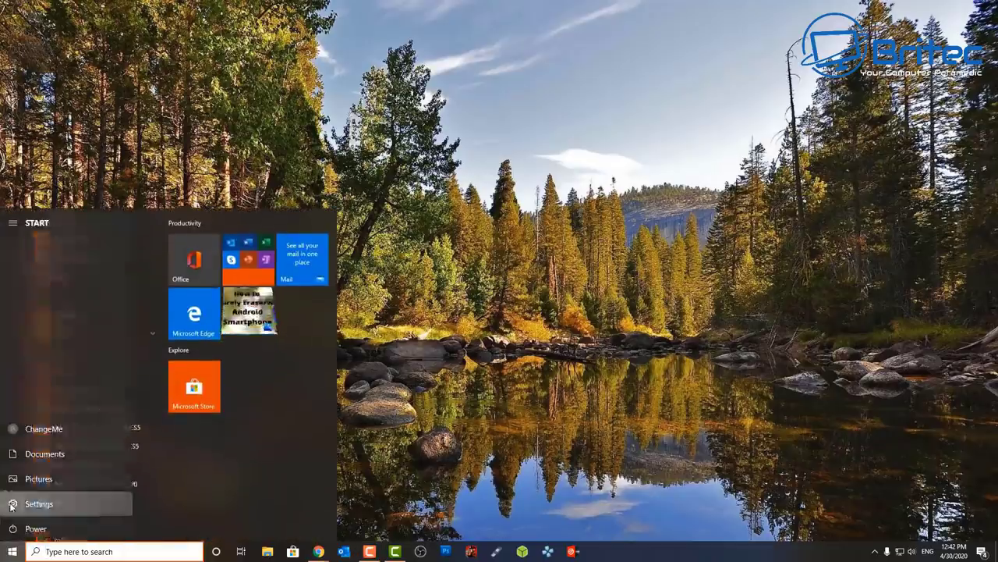
{"action": "left_click", "coordinate": [12, 509]}
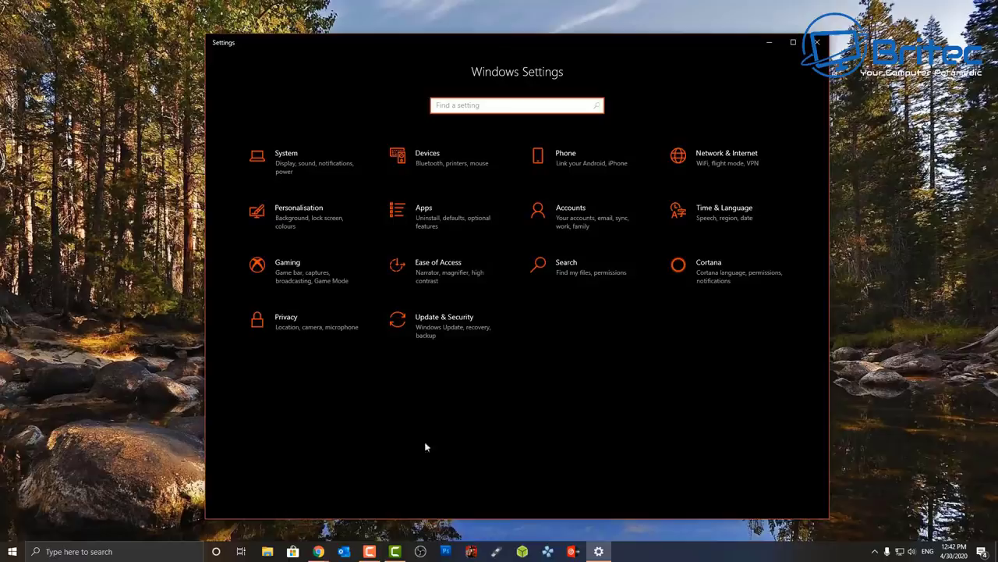
{"action": "left_click", "coordinate": [479, 326]}
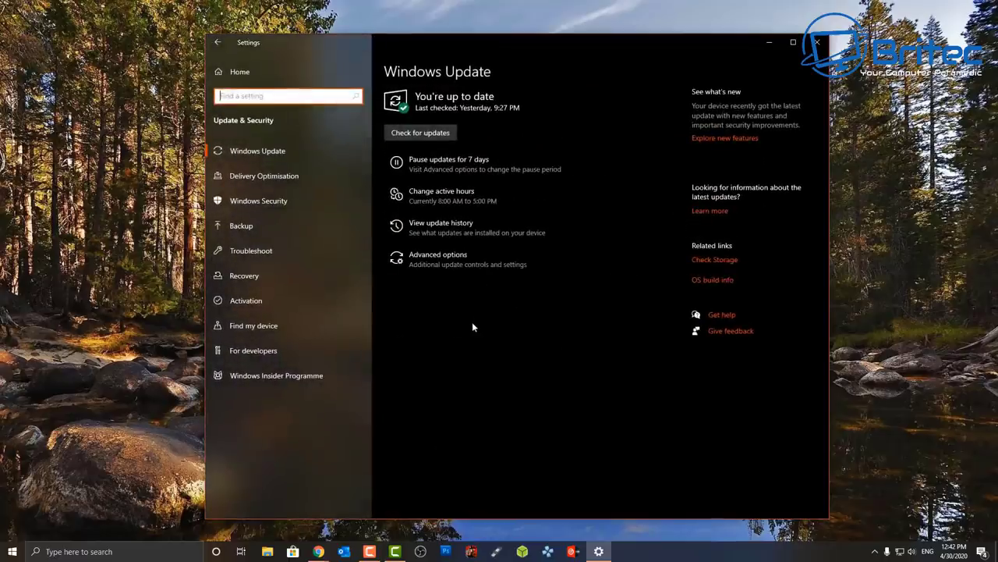
{"action": "left_click", "coordinate": [244, 275]}
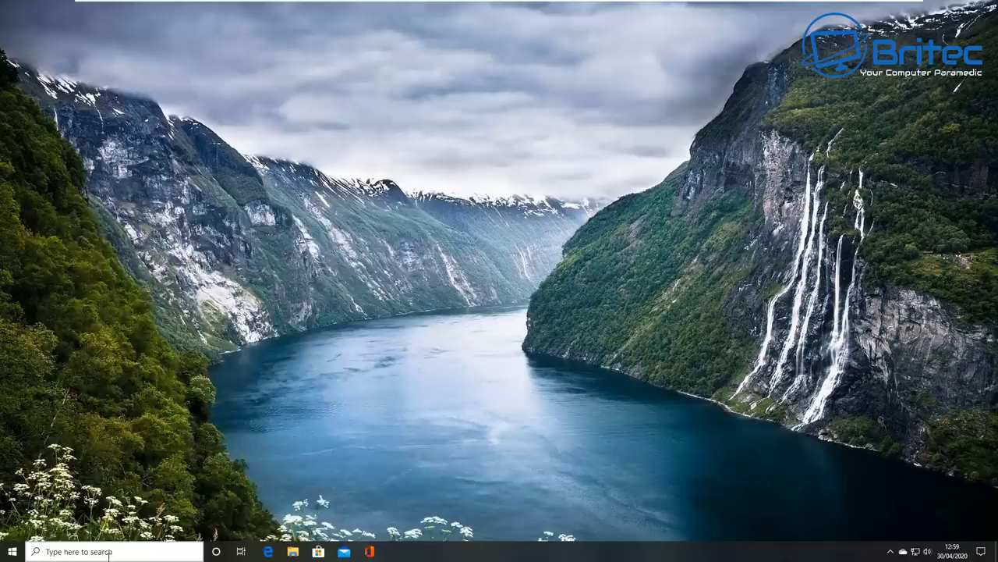
{"action": "left_click", "coordinate": [104, 551]}
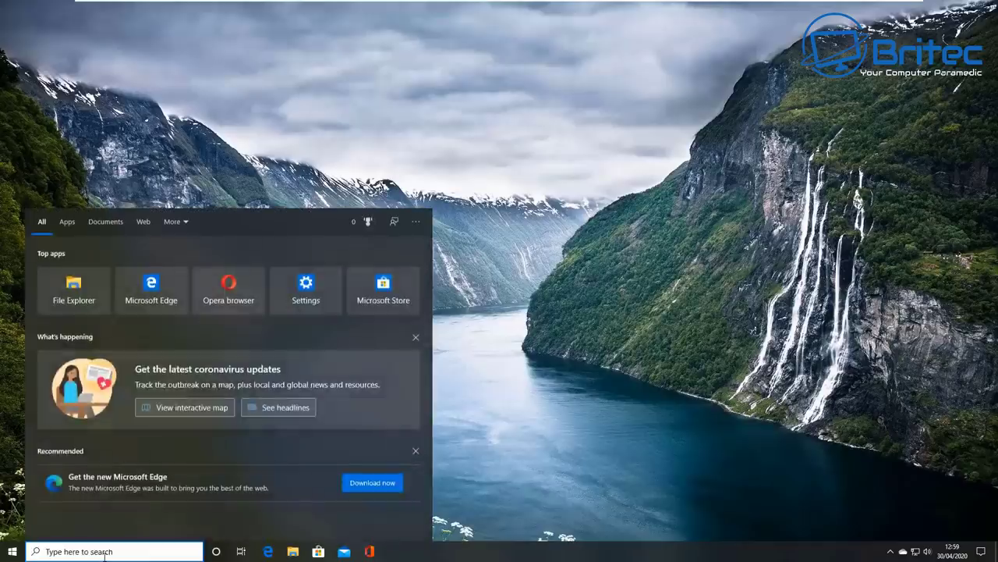
Open System Configuration with msconfig and turn on Minimal safe boot.
{"action": "type", "text": "msconfig"}
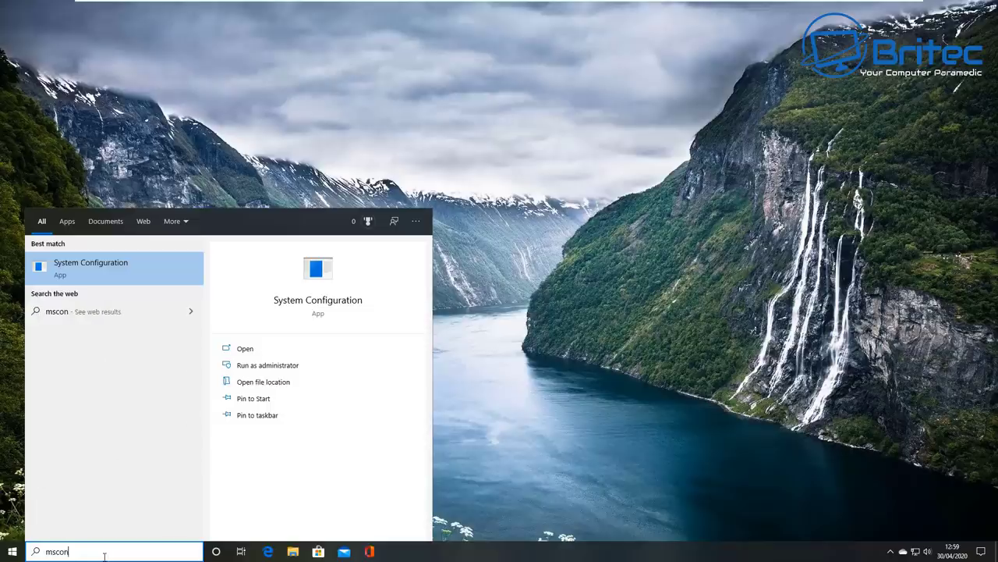
{"action": "left_click", "coordinate": [70, 272]}
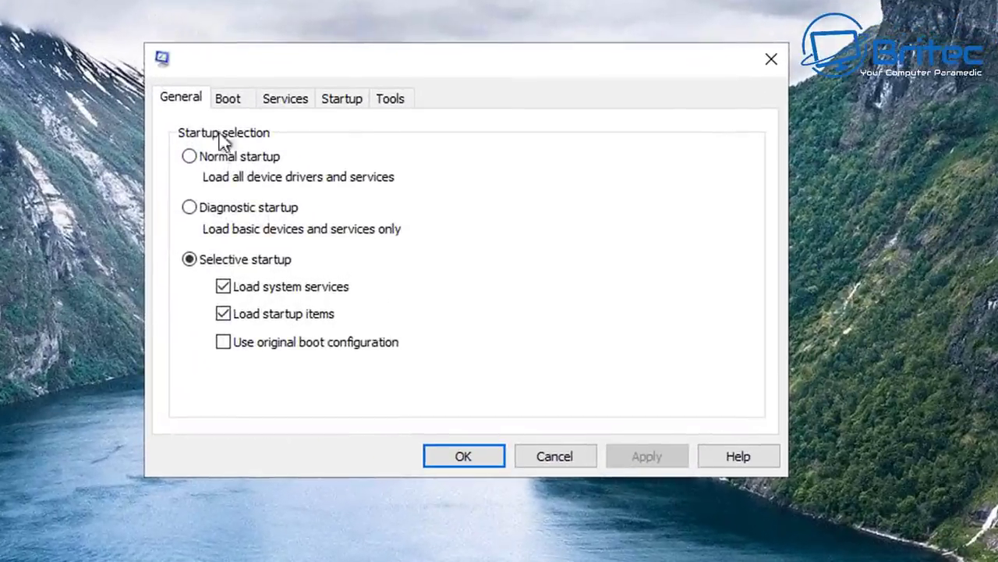
{"action": "left_click", "coordinate": [388, 195]}
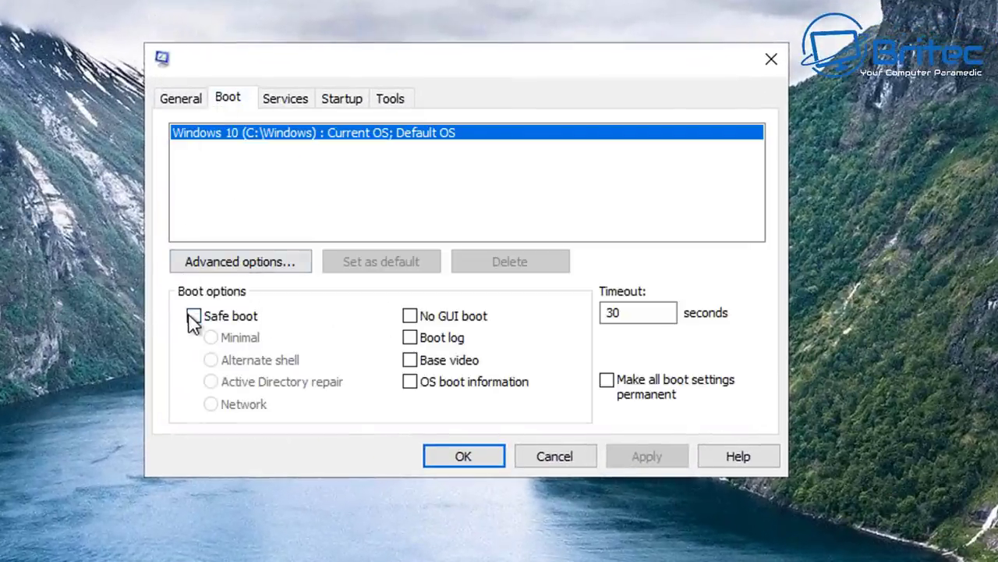
{"action": "left_click", "coordinate": [194, 315]}
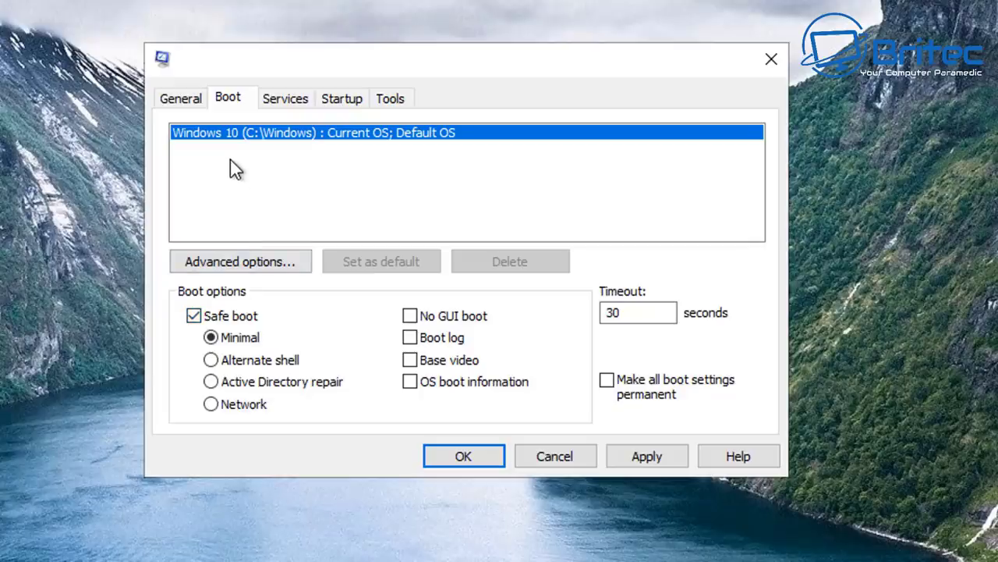
Hide all Microsoft services, disable the remaining ones, and open start-up items in Task Manager.
{"action": "left_click", "coordinate": [288, 108]}
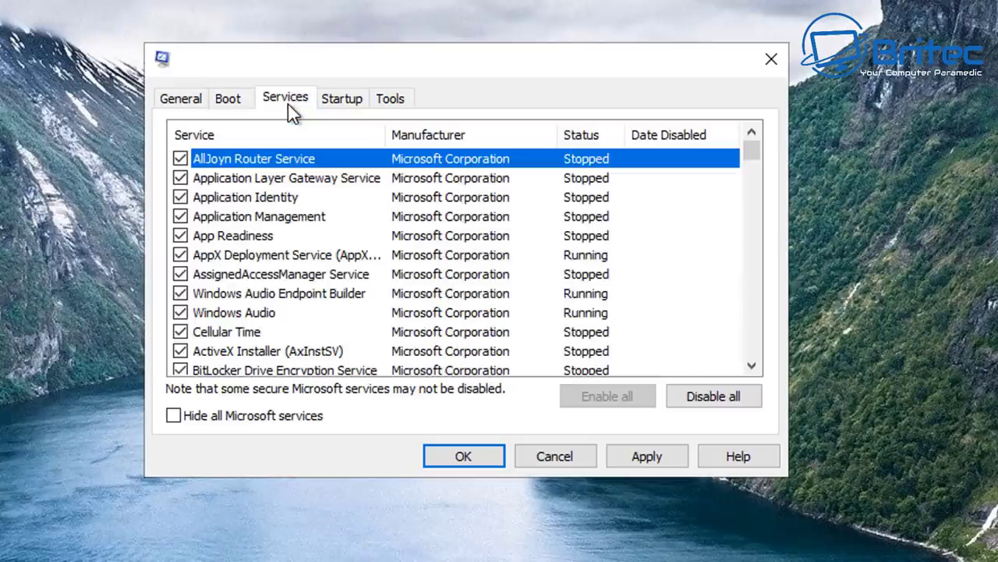
{"action": "left_click", "coordinate": [173, 416]}
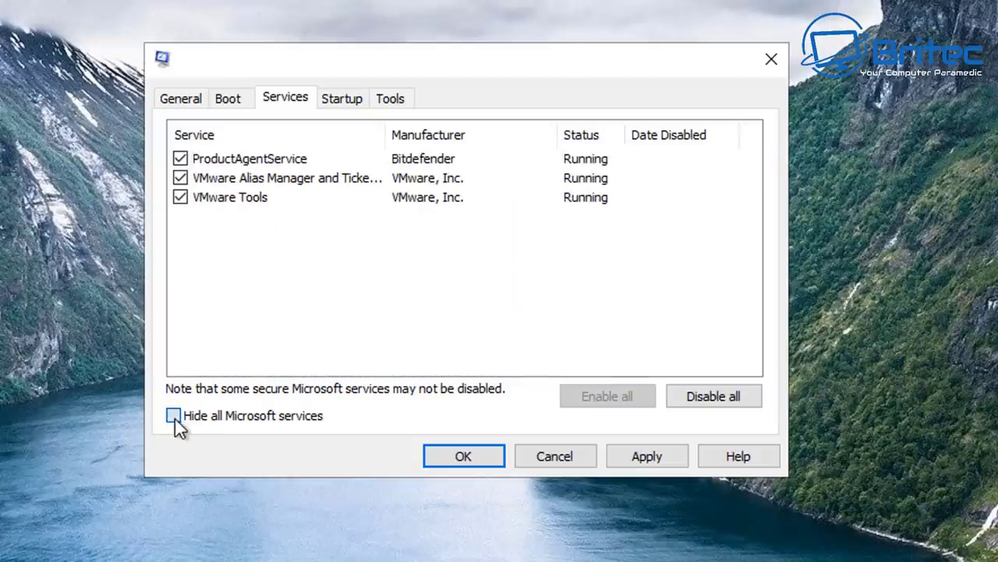
{"action": "left_click", "coordinate": [712, 399]}
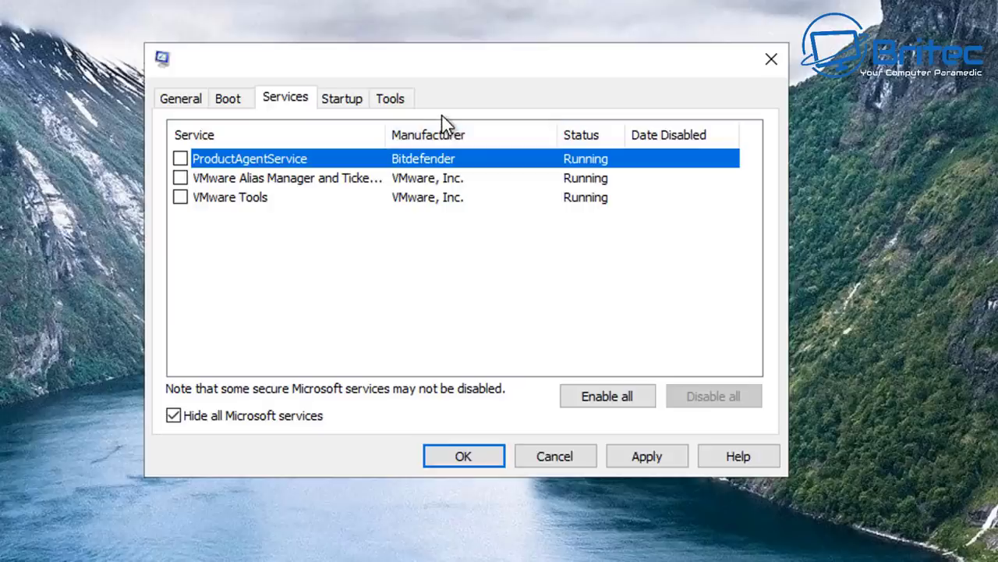
{"action": "left_click", "coordinate": [345, 103]}
{"action": "left_click", "coordinate": [419, 167]}
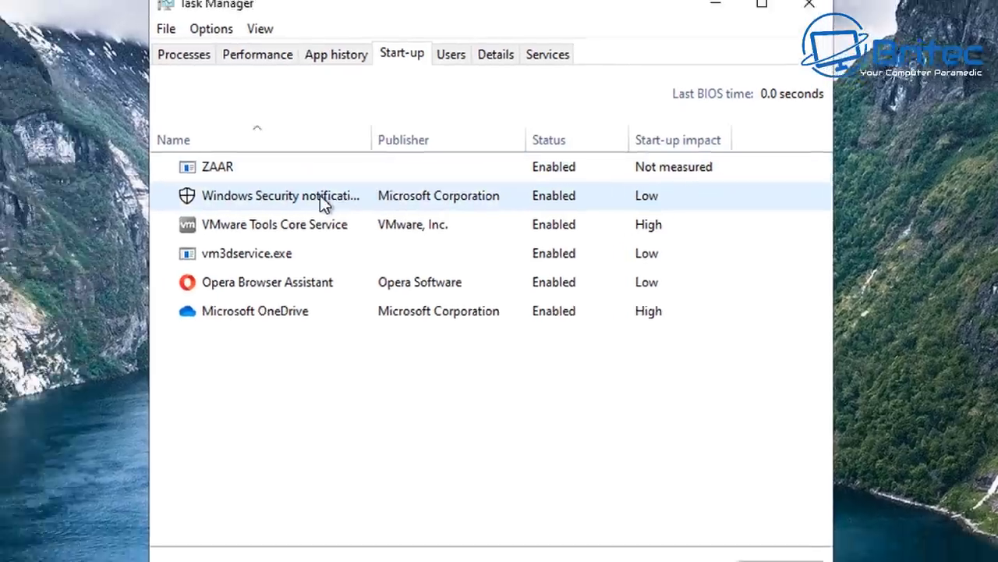
Disable the OneDrive, Opera Browser Assistant, vm3dservice.exe and Windows Security start-up items.
{"action": "left_click", "coordinate": [321, 198]}
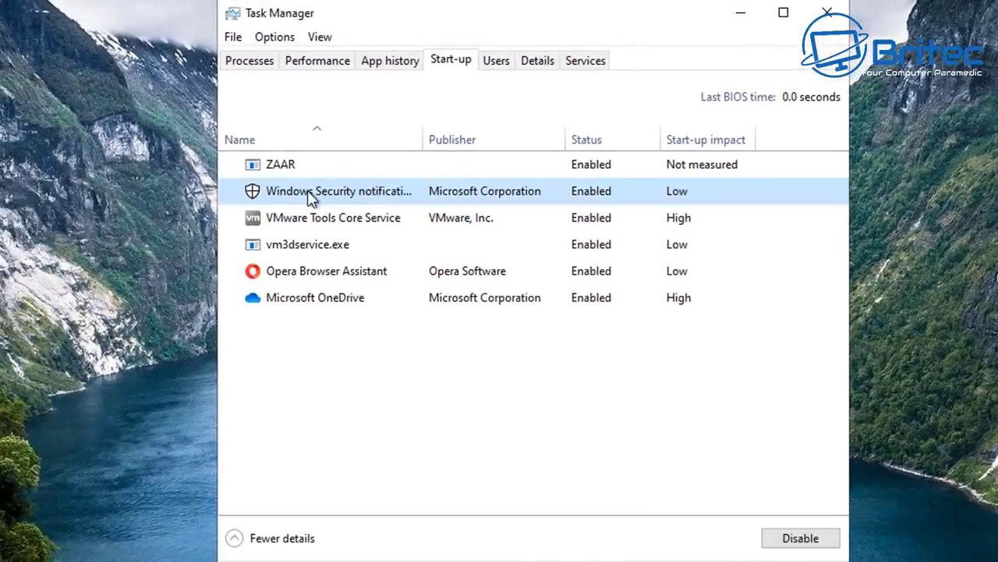
{"action": "left_click", "coordinate": [309, 167]}
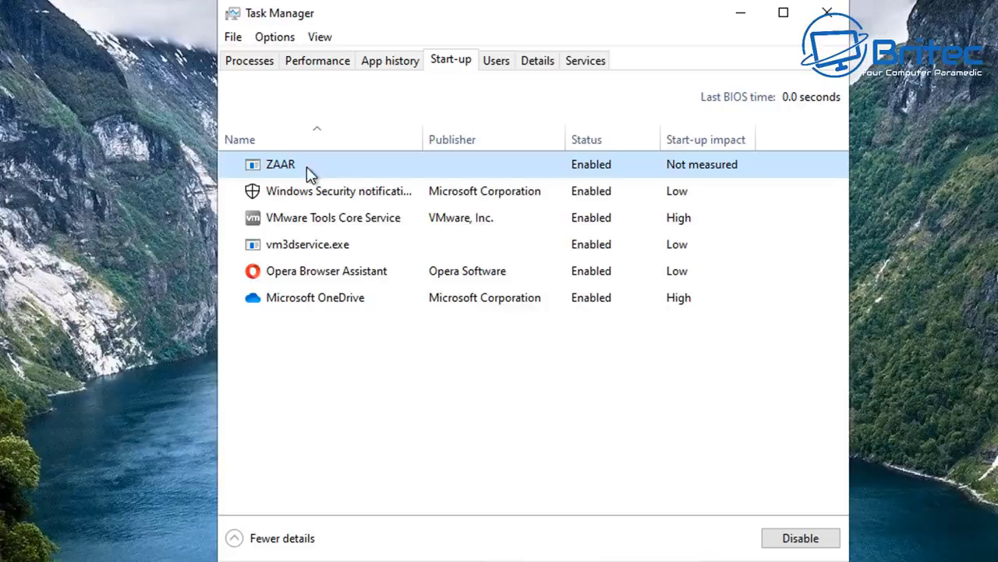
{"action": "left_click", "coordinate": [328, 301]}
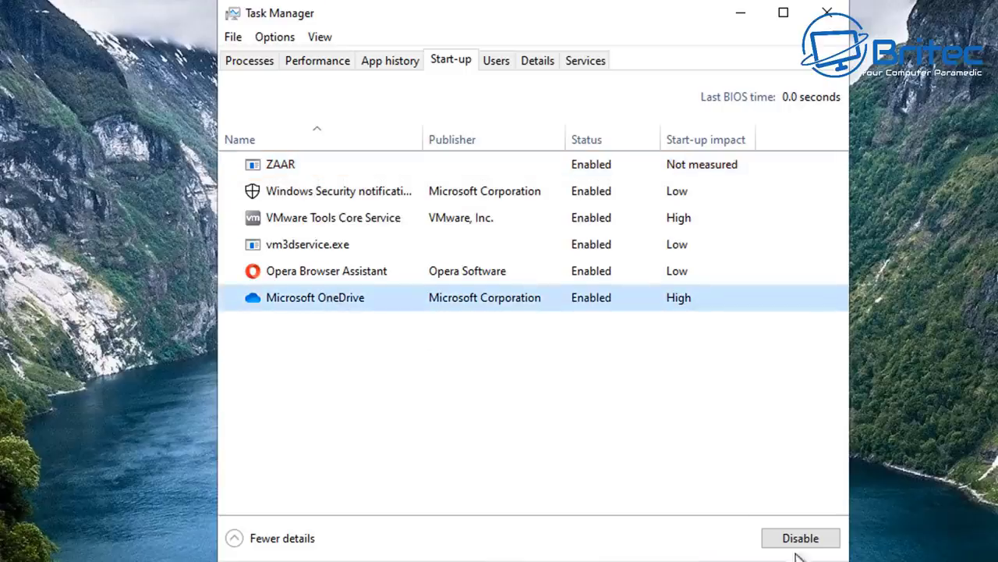
{"action": "left_click", "coordinate": [770, 537]}
{"action": "left_click", "coordinate": [346, 279]}
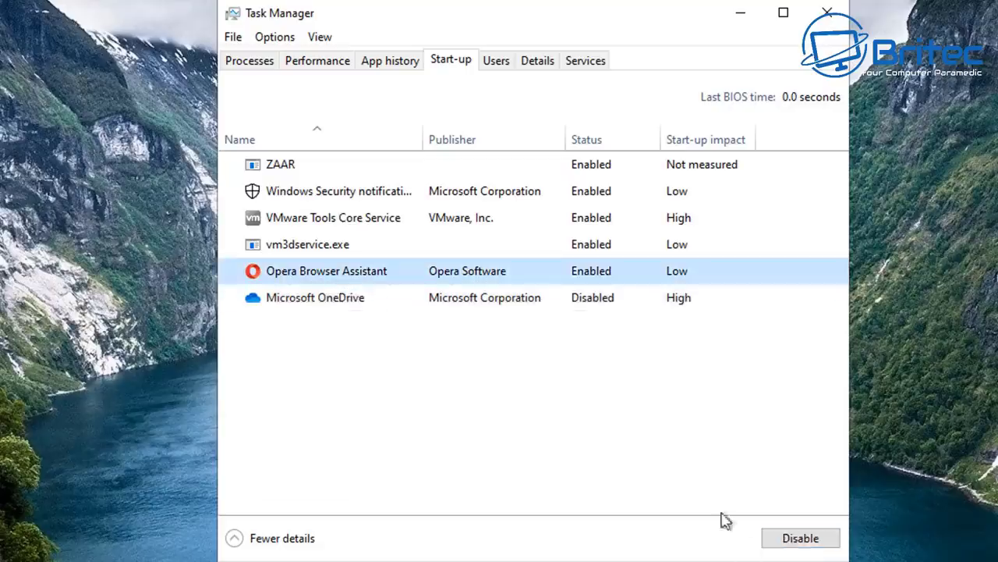
{"action": "left_click", "coordinate": [808, 540]}
{"action": "left_click", "coordinate": [336, 249]}
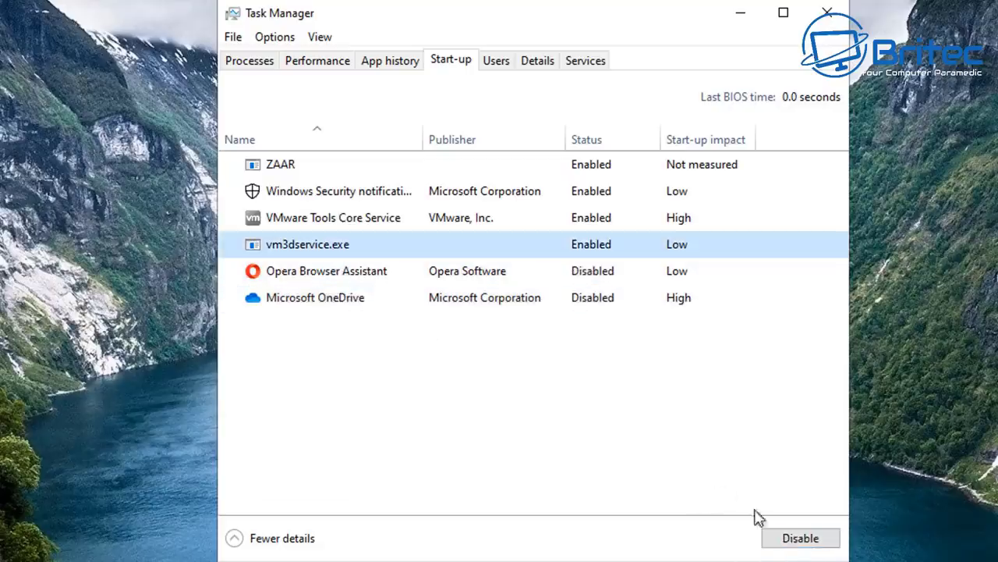
{"action": "left_click", "coordinate": [786, 538]}
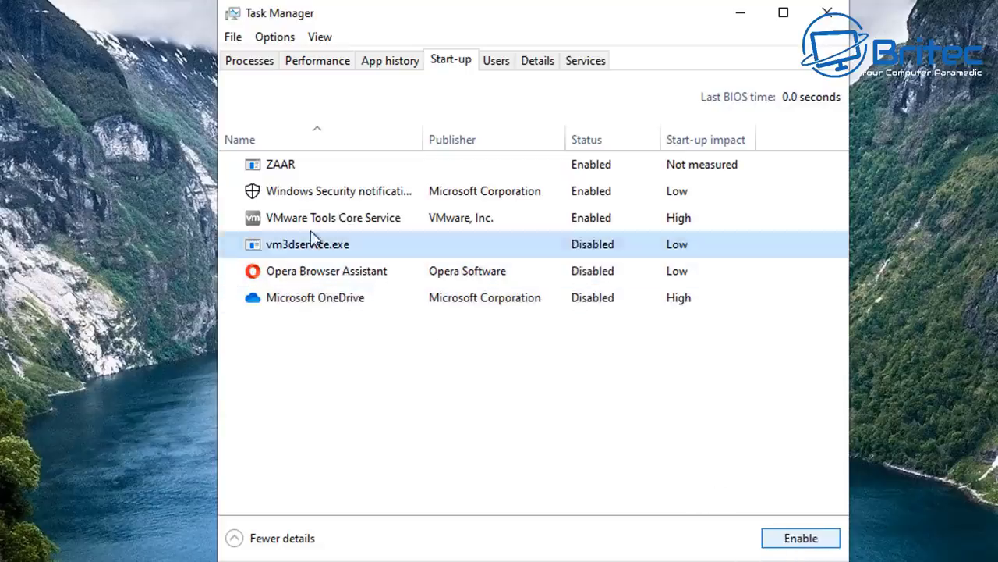
{"action": "left_click", "coordinate": [335, 219]}
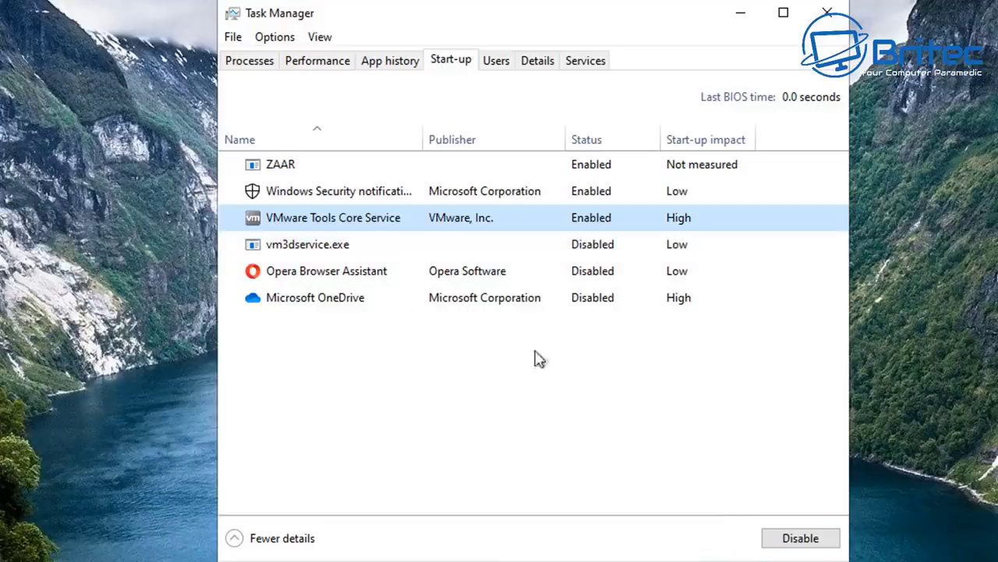
{"action": "left_click", "coordinate": [371, 192]}
{"action": "left_click", "coordinate": [800, 539]}
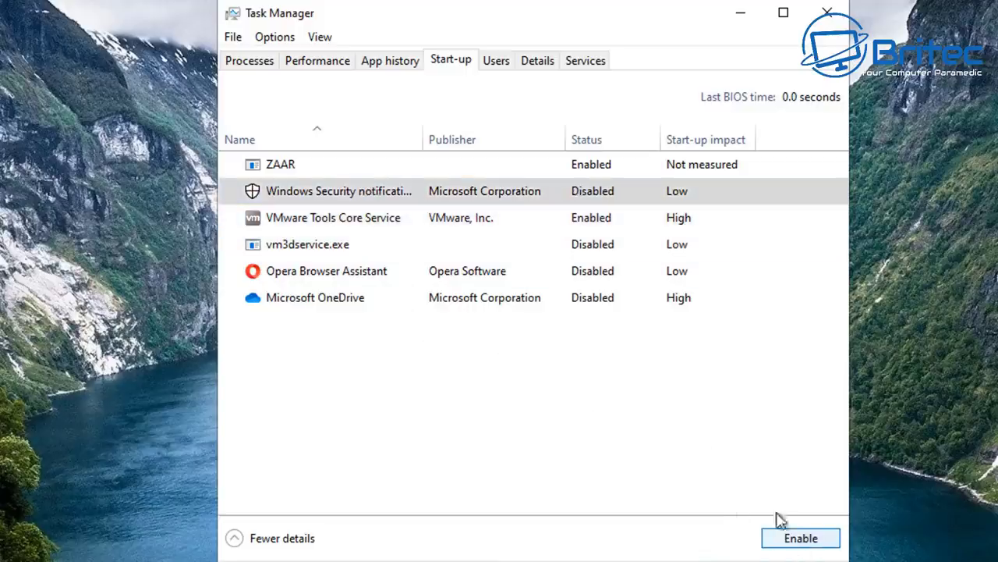
Close Task Manager, confirm the System Configuration changes and restart the PC.
{"action": "left_click", "coordinate": [312, 63]}
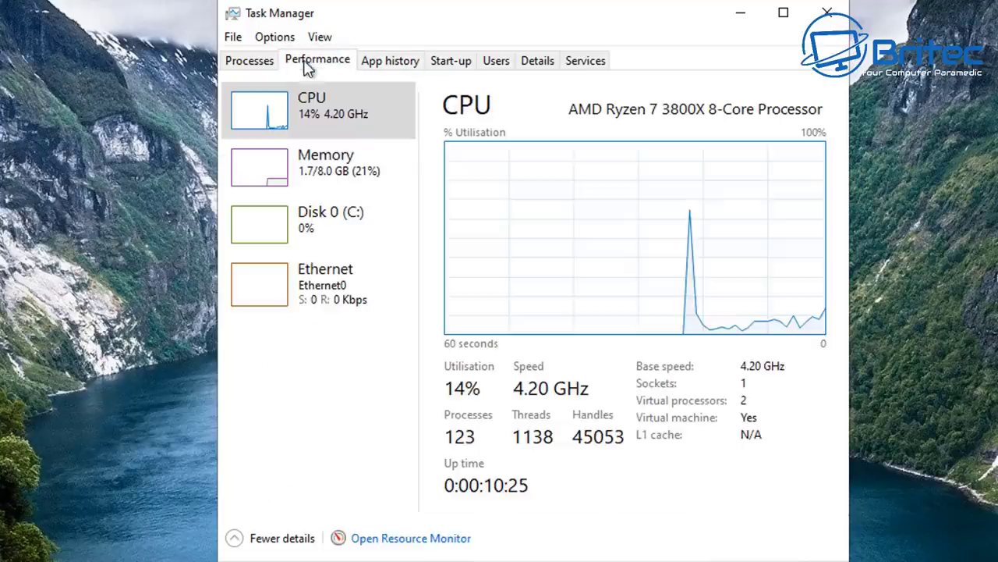
{"action": "left_click", "coordinate": [255, 64]}
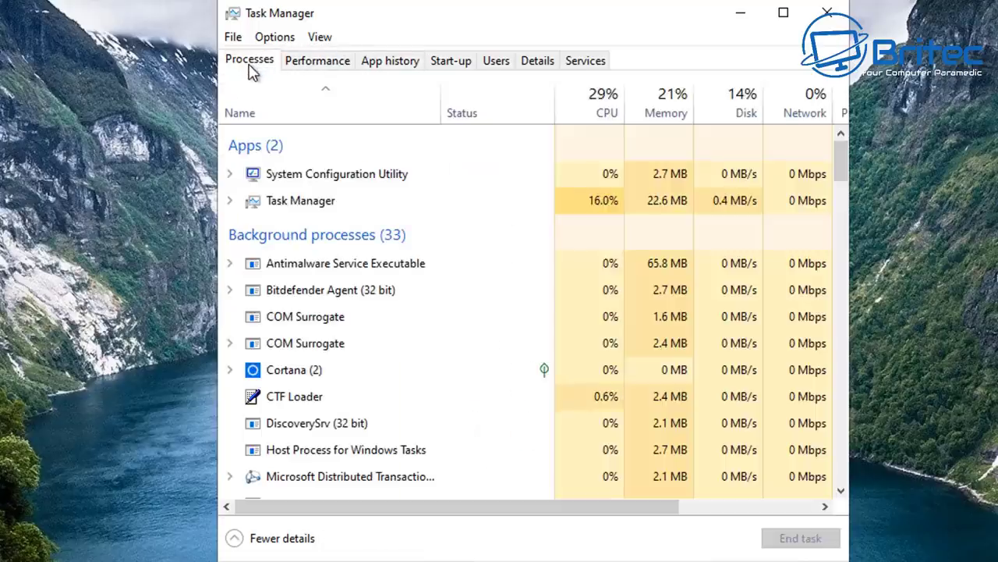
{"action": "left_click", "coordinate": [826, 16]}
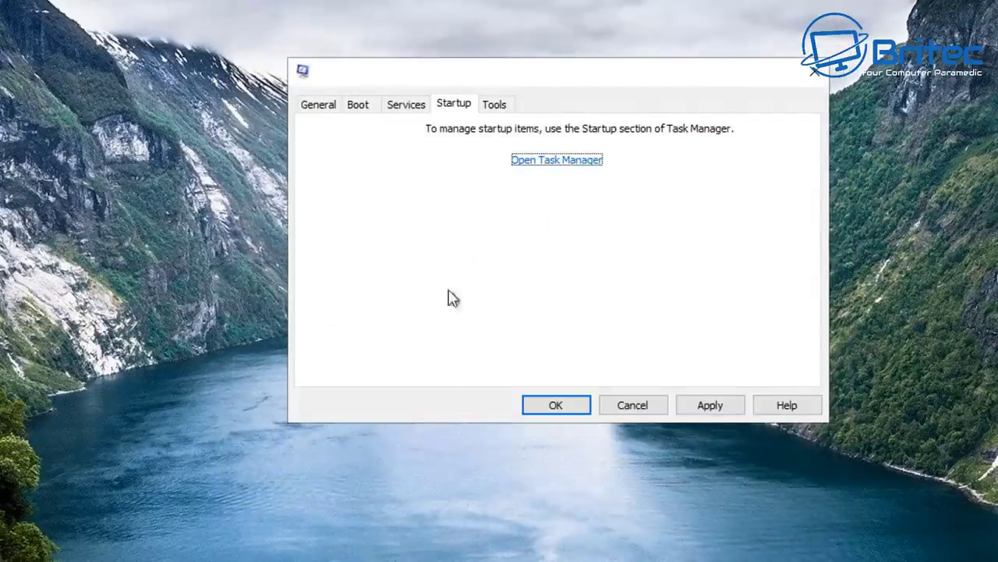
{"action": "left_click", "coordinate": [726, 410]}
{"action": "left_click", "coordinate": [563, 410]}
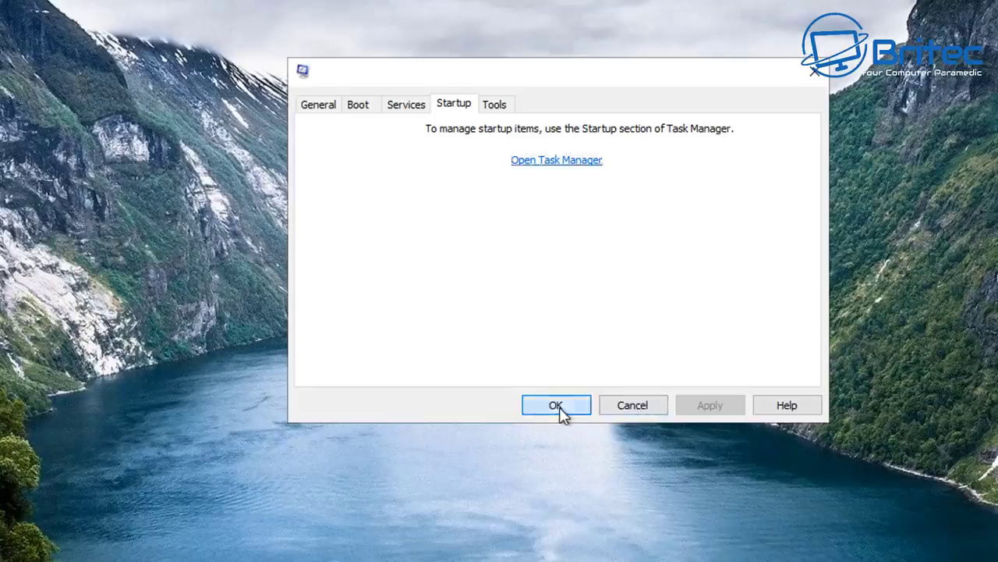
{"action": "left_click", "coordinate": [488, 290]}
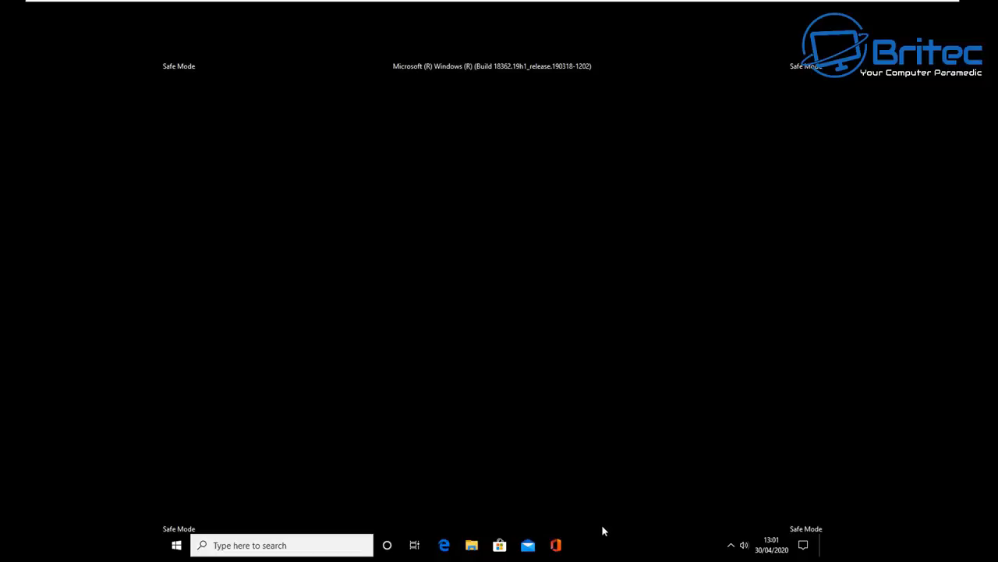
In System Configuration, turn off safe boot and choose Normal startup.
{"action": "left_click", "coordinate": [732, 546]}
{"action": "left_click", "coordinate": [626, 481]}
{"action": "left_click", "coordinate": [278, 546]}
{"action": "type", "text": "m"}
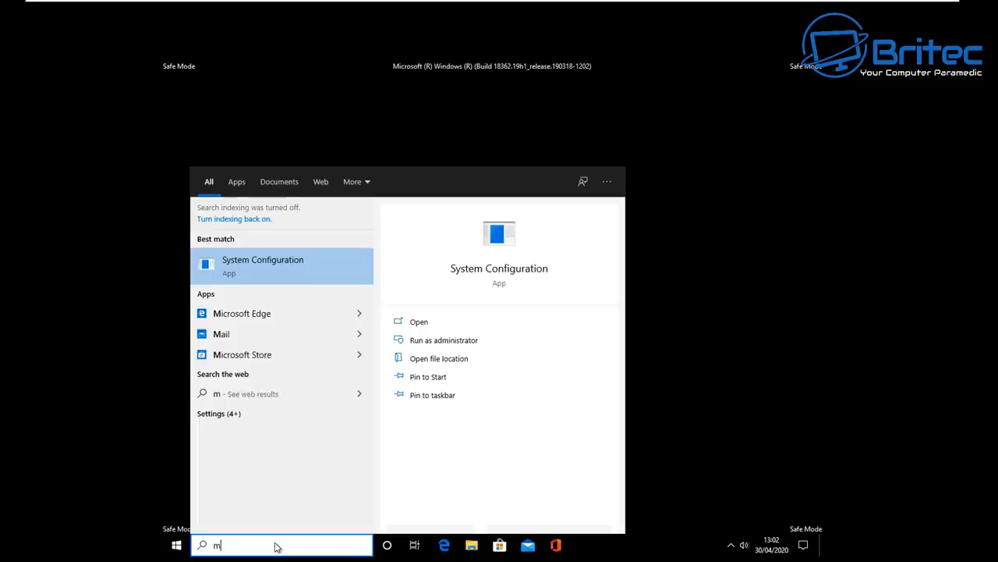
{"action": "type", "text": "sconfig"}
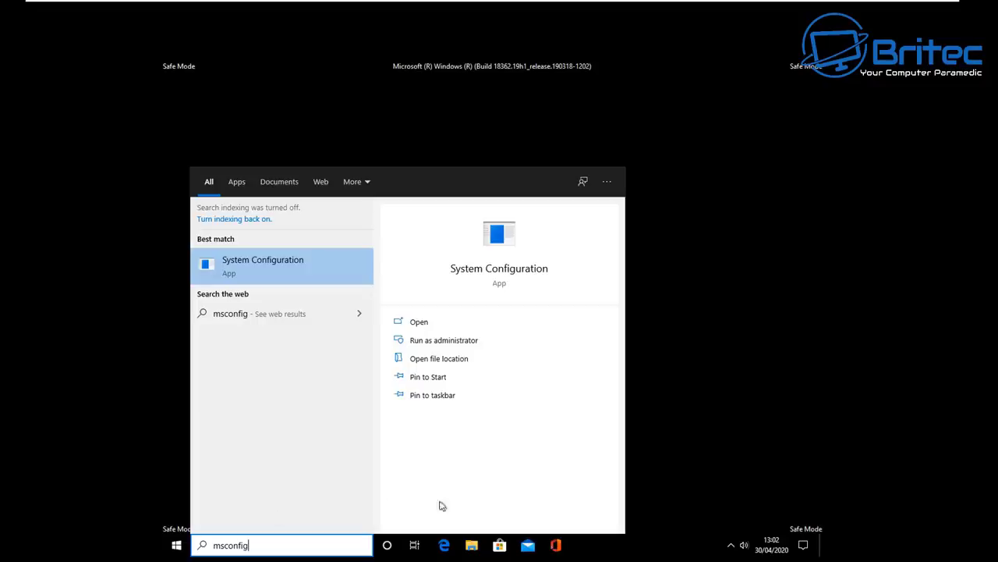
{"action": "left_click", "coordinate": [419, 321]}
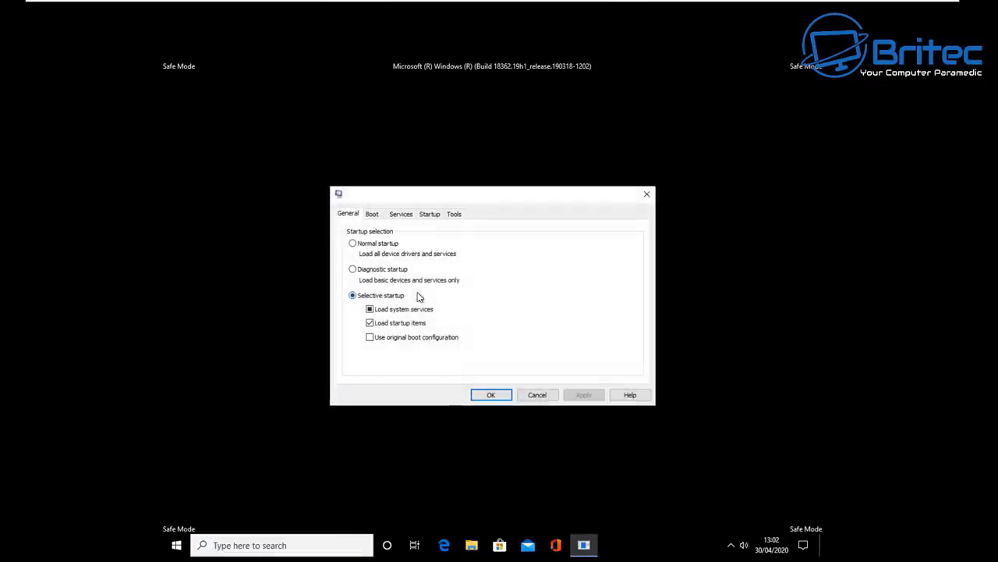
{"action": "left_click", "coordinate": [373, 213]}
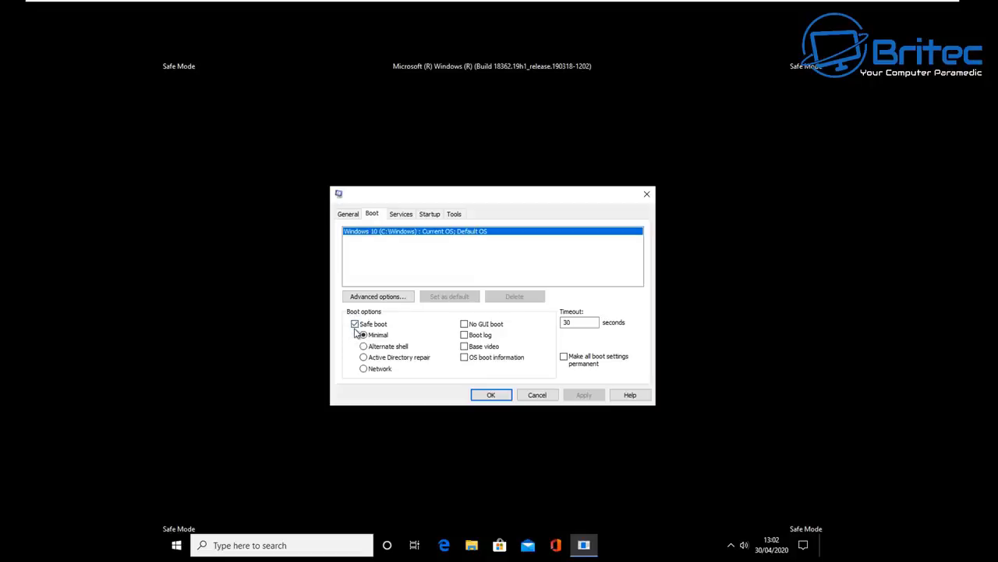
{"action": "left_click", "coordinate": [355, 324]}
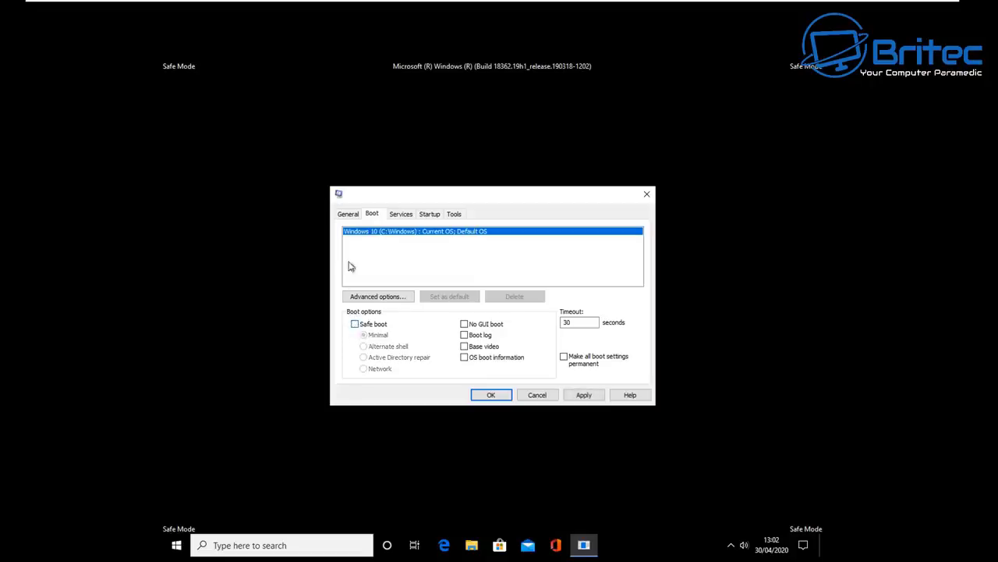
{"action": "left_click", "coordinate": [348, 214]}
{"action": "left_click", "coordinate": [353, 243]}
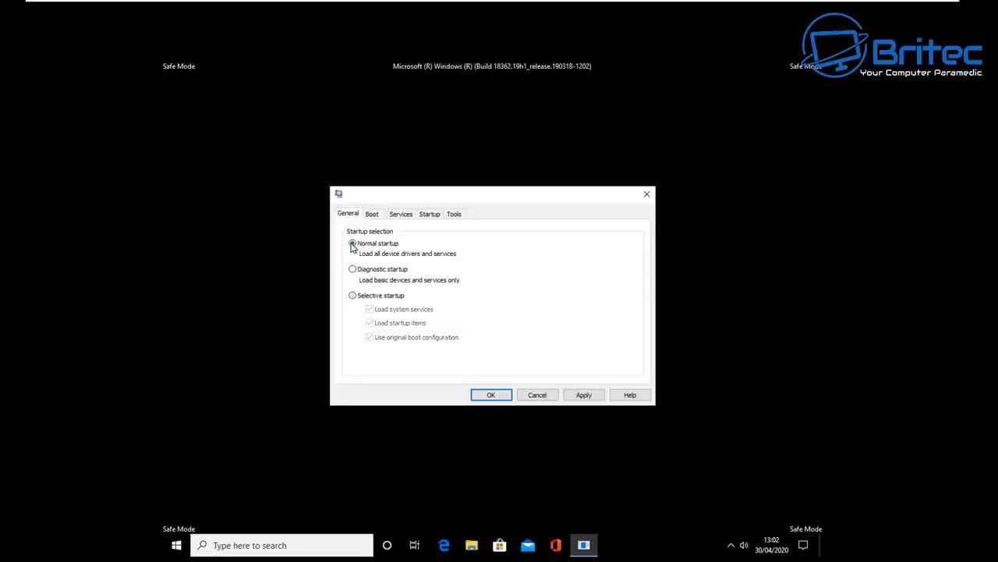
Review the start-up apps in Task Manager, then apply the configuration and restart.
{"action": "left_click", "coordinate": [428, 216]}
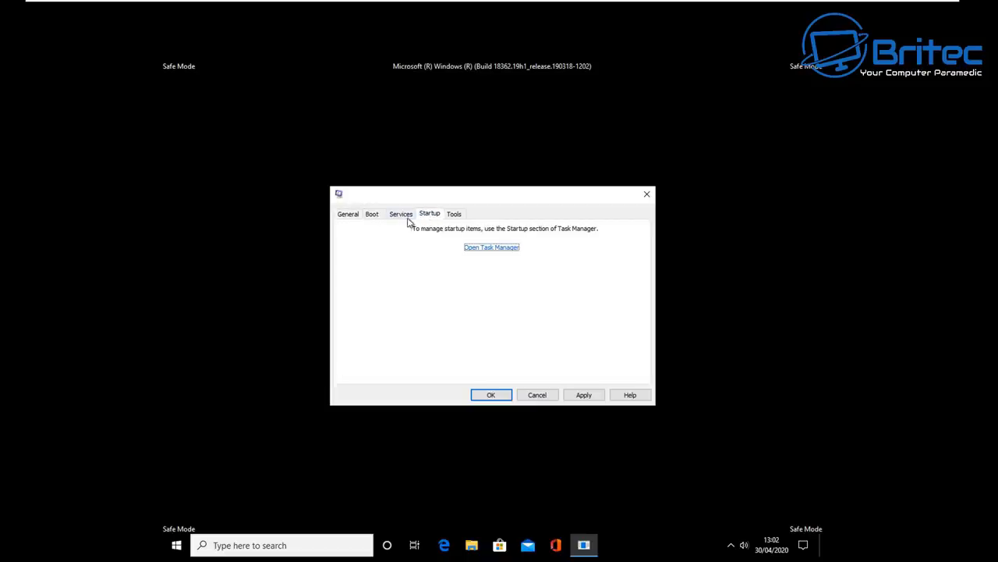
{"action": "left_click", "coordinate": [479, 248]}
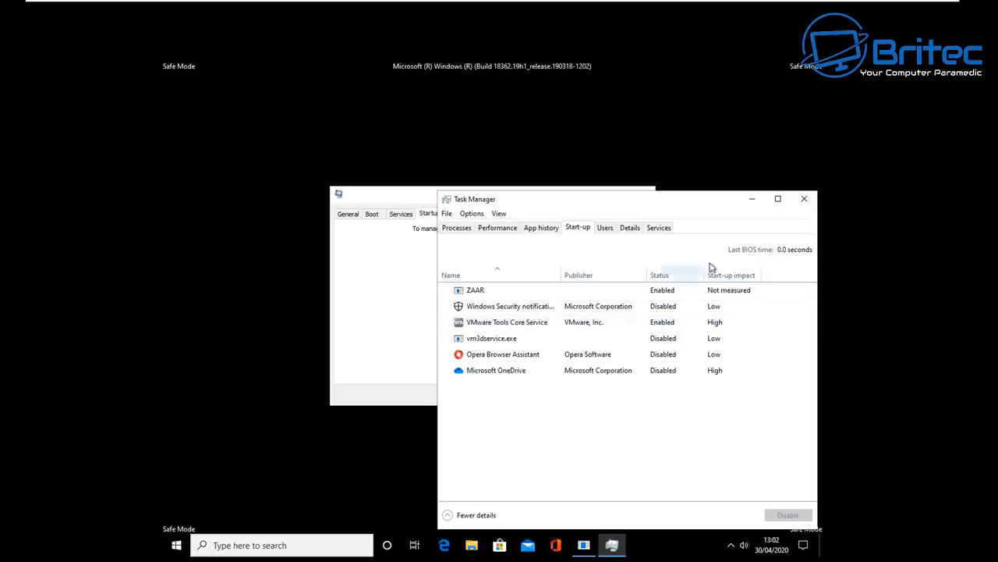
{"action": "left_click", "coordinate": [808, 200]}
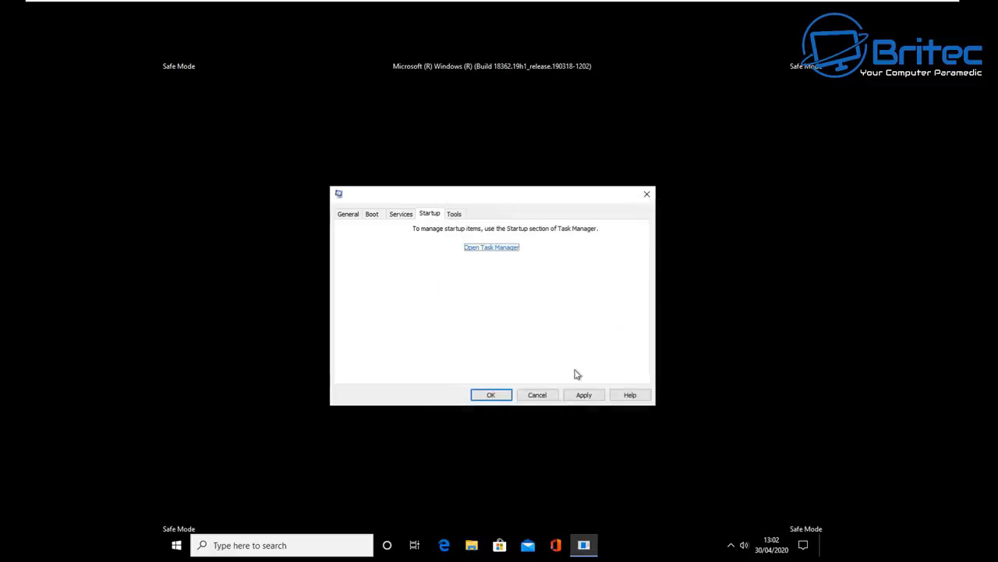
{"action": "left_click", "coordinate": [483, 396]}
{"action": "left_click", "coordinate": [459, 326]}
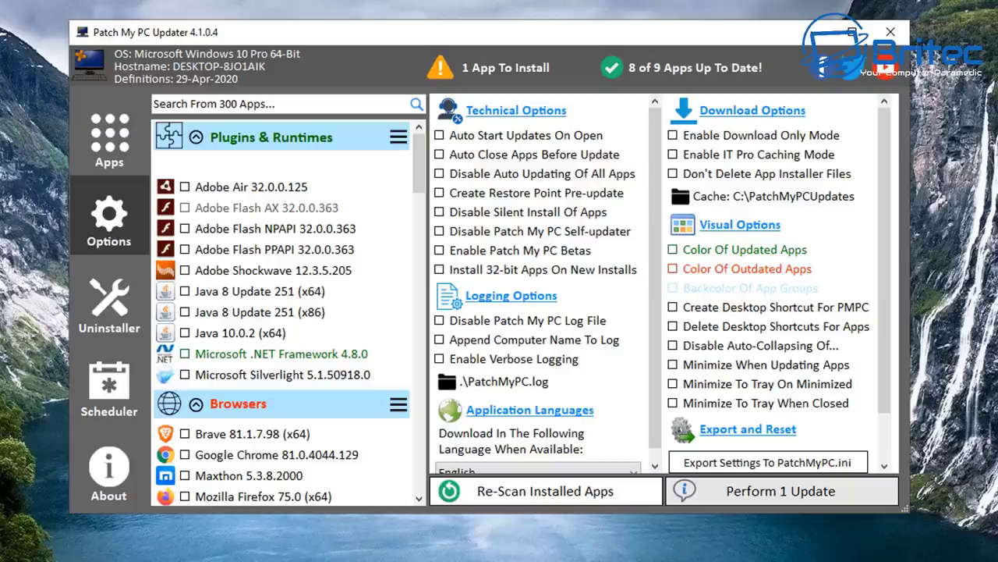
Install the one pending app update in Patch My PC, then re-scan the installed apps.
{"action": "left_click", "coordinate": [781, 491]}
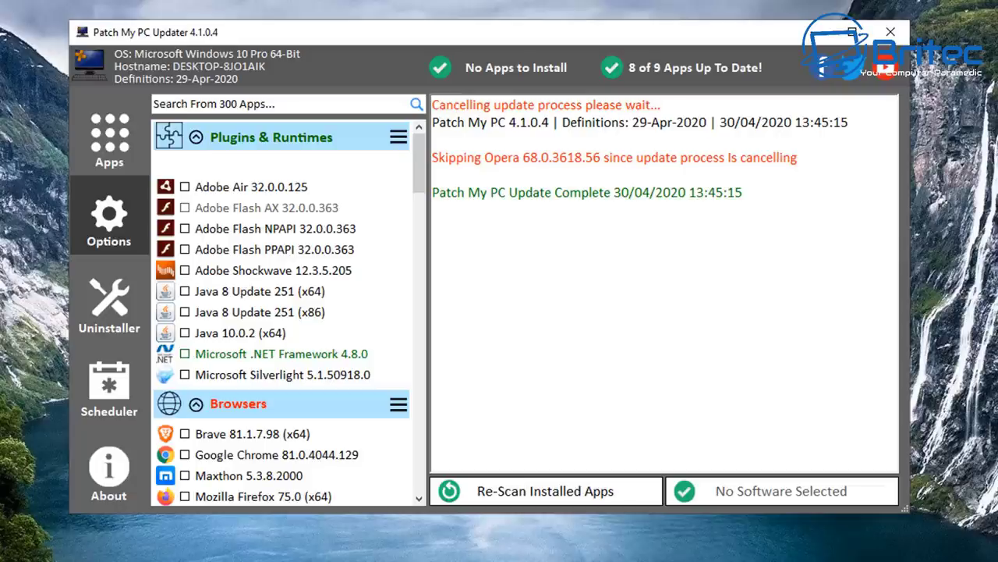
{"action": "left_click", "coordinate": [545, 491]}
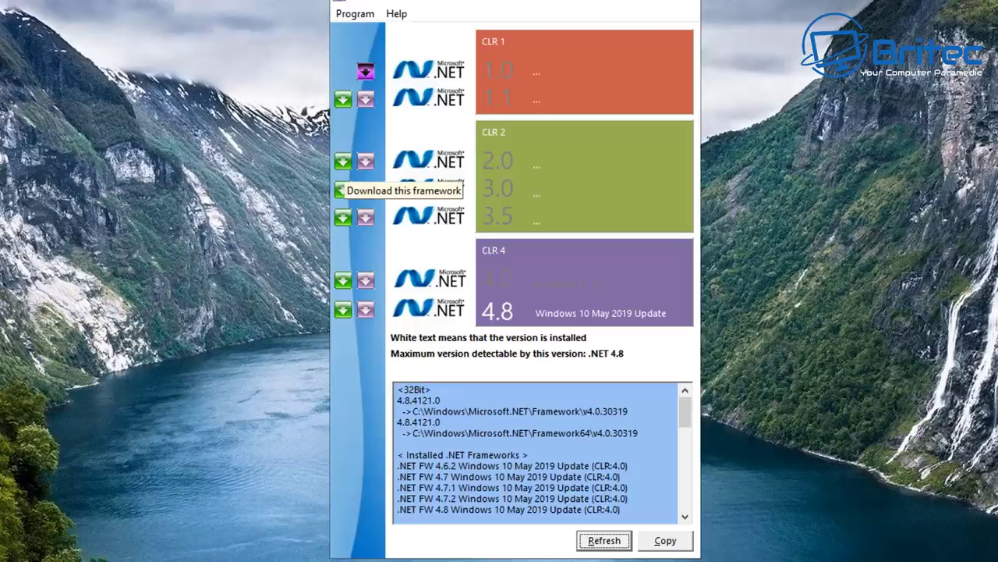
Install the missing .NET Framework 3.5 with 'Download and install this feature', then close the success message.
{"action": "left_click", "coordinate": [341, 189]}
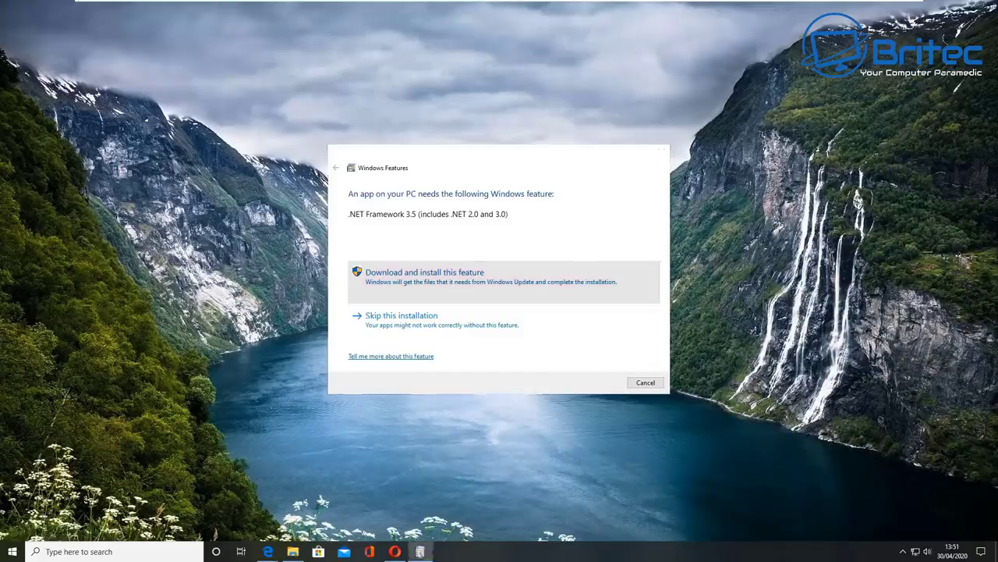
{"action": "left_click", "coordinate": [425, 274]}
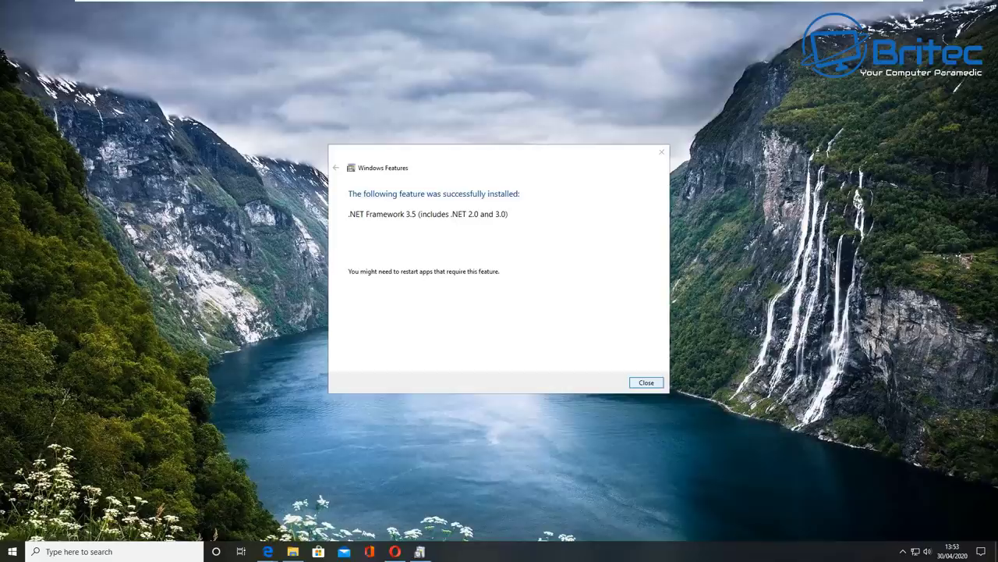
{"action": "key", "text": "Return"}
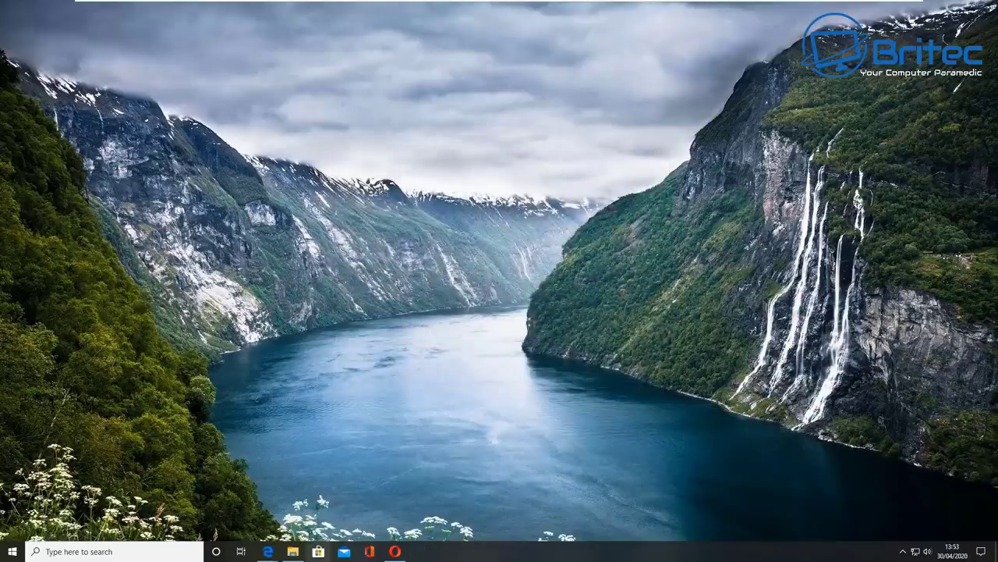
Bring Edge's AMD Drivers and Support page forward and scroll through its product list.
{"action": "mouse_move", "coordinate": [267, 551]}
{"action": "left_click", "coordinate": [209, 499]}
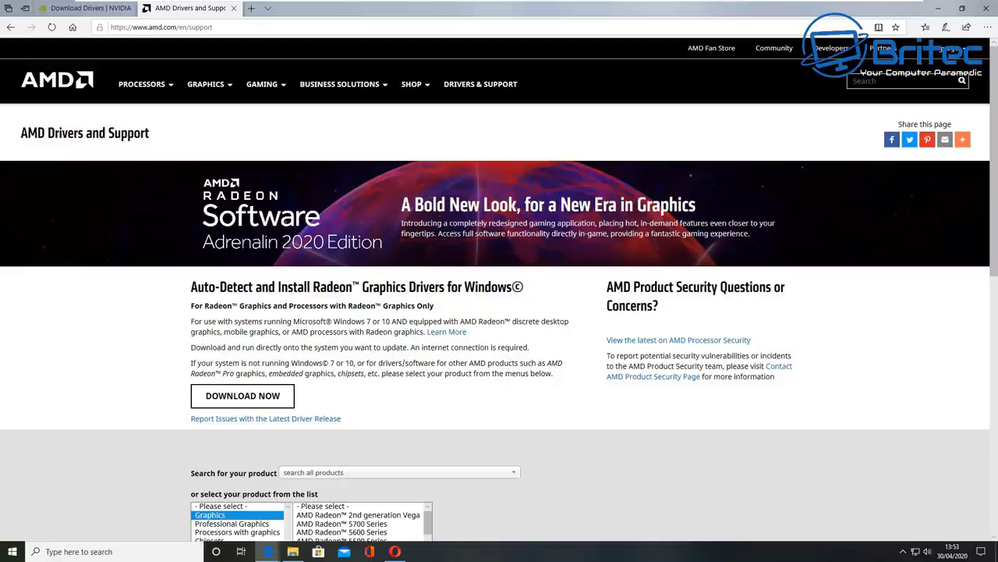
{"action": "scroll", "coordinate": [499, 296], "scroll_direction": "down", "scroll_amount": 3}
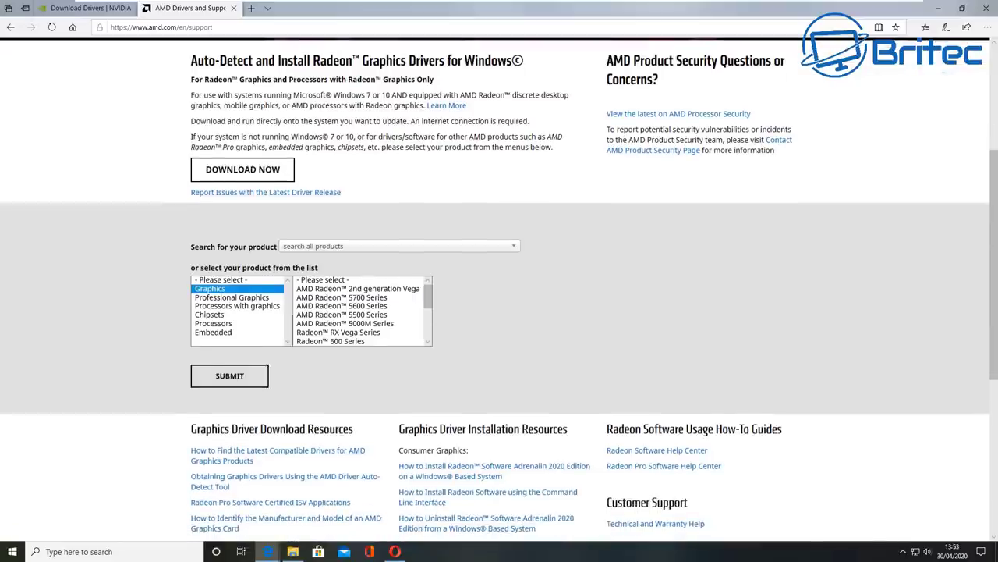
{"action": "scroll", "coordinate": [358, 310], "scroll_direction": "down", "scroll_amount": 2}
{"action": "scroll", "coordinate": [363, 311], "scroll_direction": "down", "scroll_amount": 1}
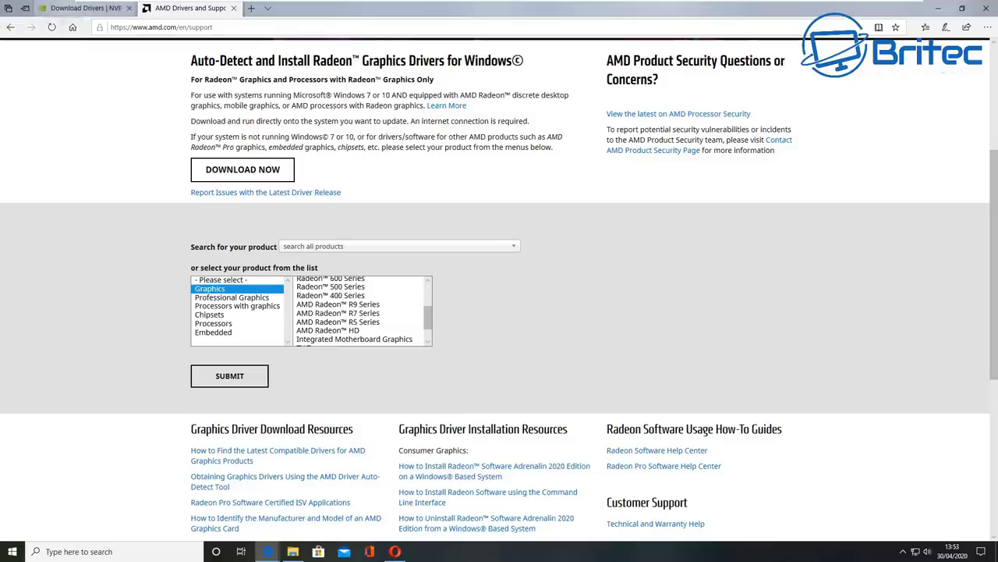
On the NVIDIA driver download page, check the Product Type options and keep TITAN.
{"action": "left_click", "coordinate": [86, 8]}
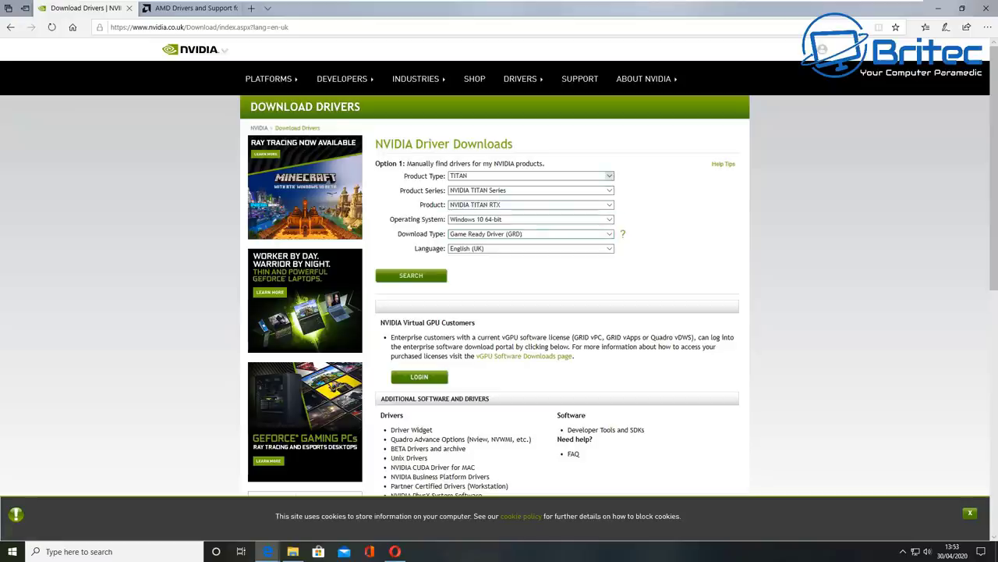
{"action": "left_click", "coordinate": [610, 176]}
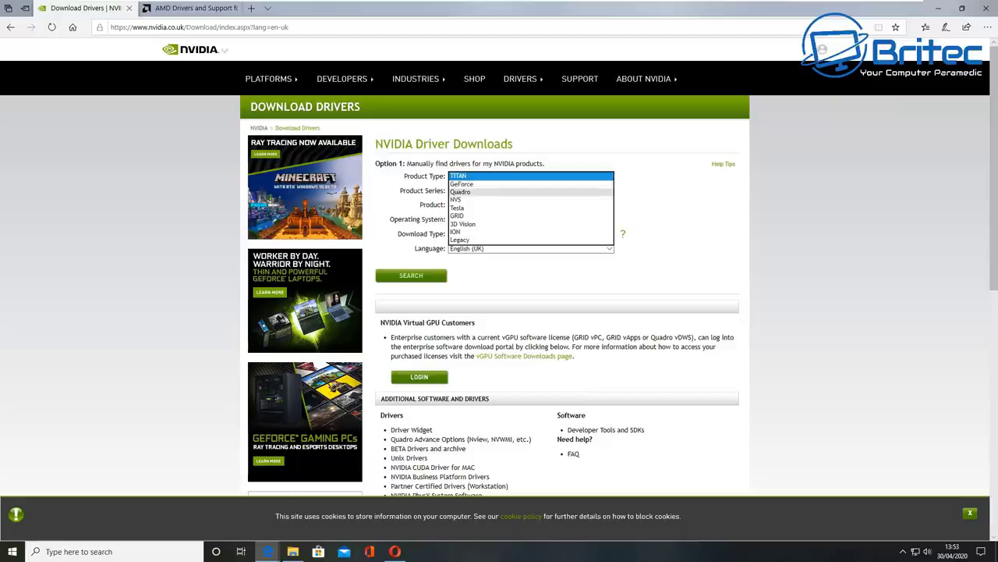
{"action": "key", "text": "Return"}
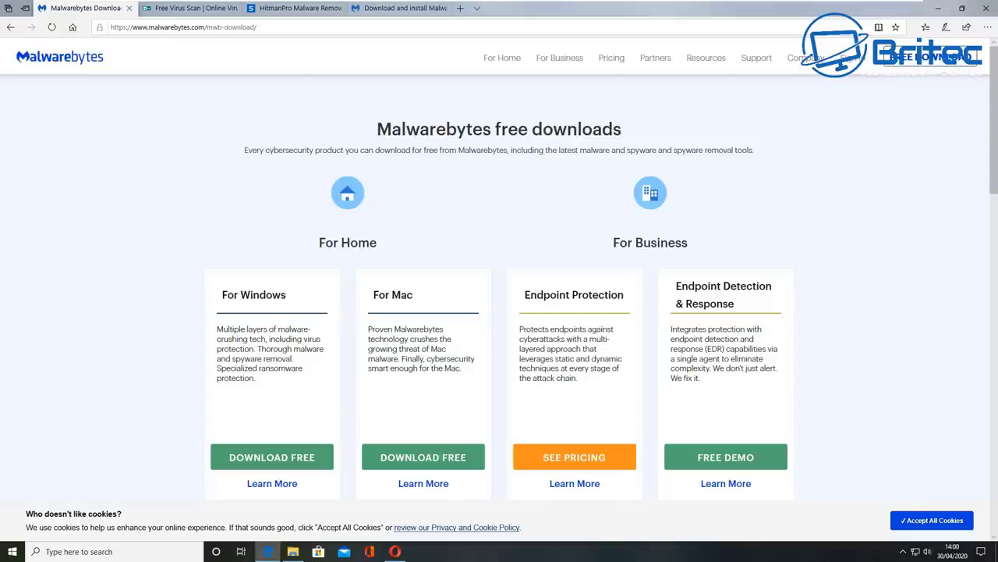
Cycle from the ESET Online Scanner tab to HitmanPro, then view the Malwarebytes AdwCleaner page.
{"action": "key", "text": "ctrl+Tab"}
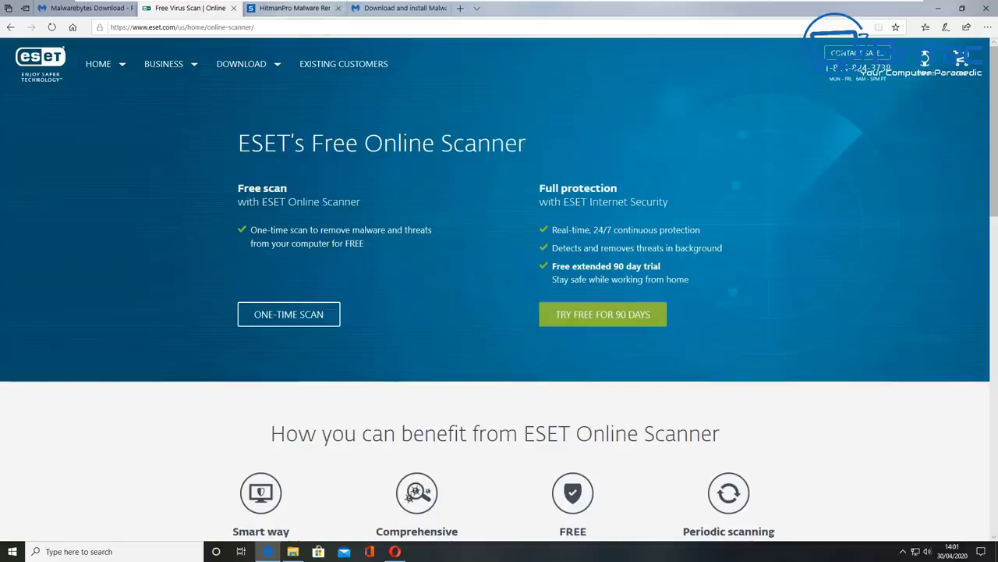
{"action": "key", "text": "ctrl+Tab"}
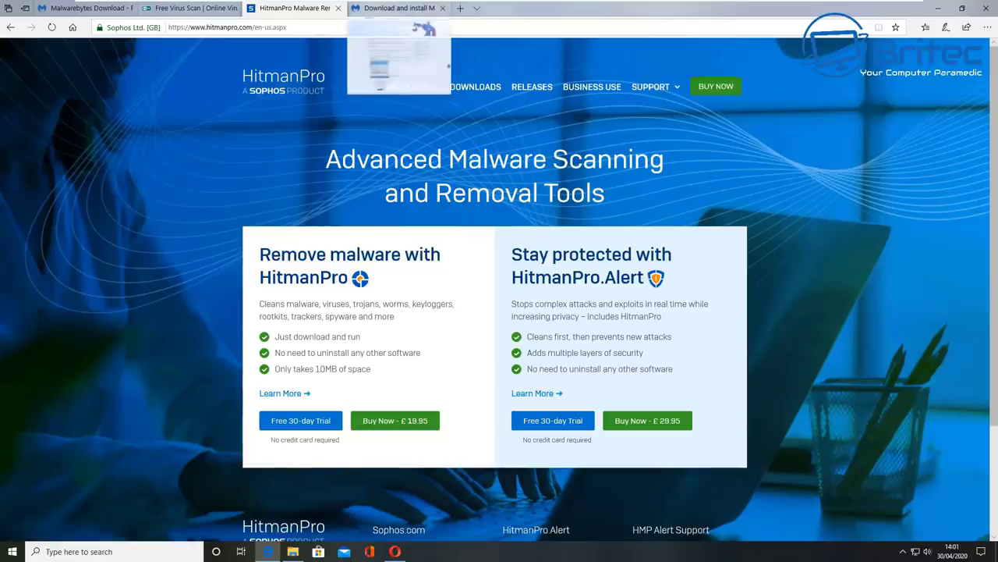
{"action": "left_click", "coordinate": [397, 8]}
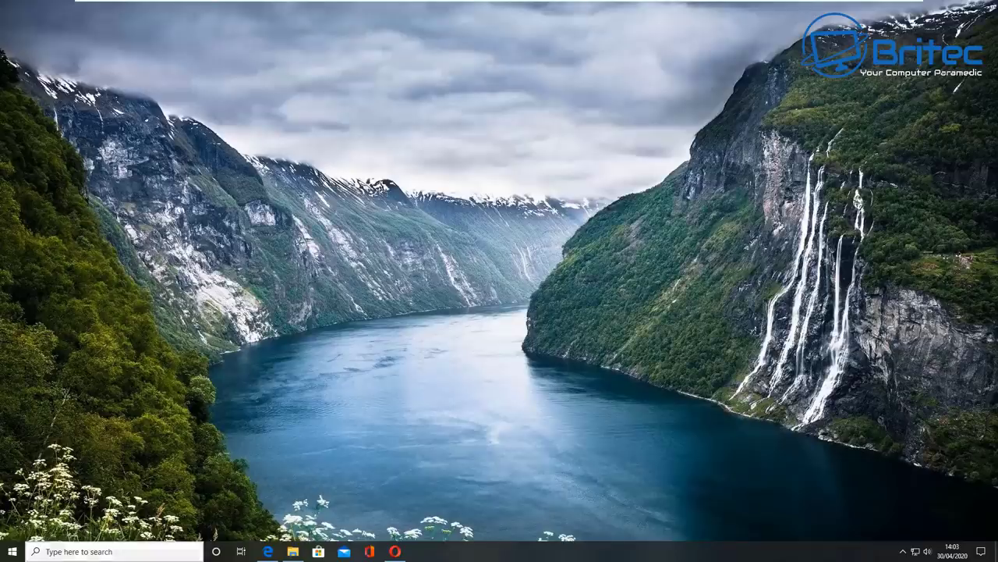
Launch Command Prompt as administrator, centre its window, and enter 'sfc /scannow'.
{"action": "key", "text": "super+s"}
{"action": "type", "text": "cmd"}
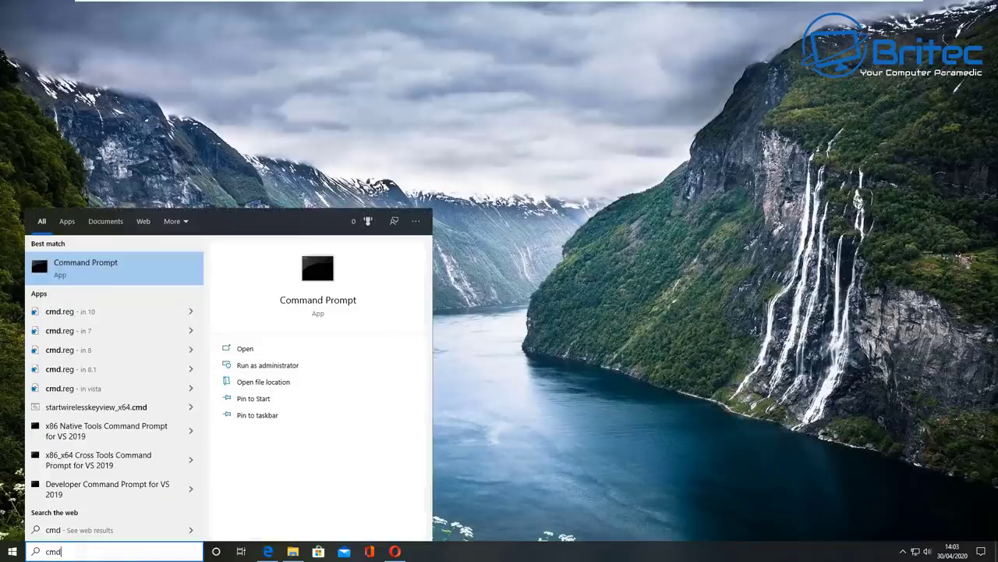
{"action": "left_click", "coordinate": [268, 365]}
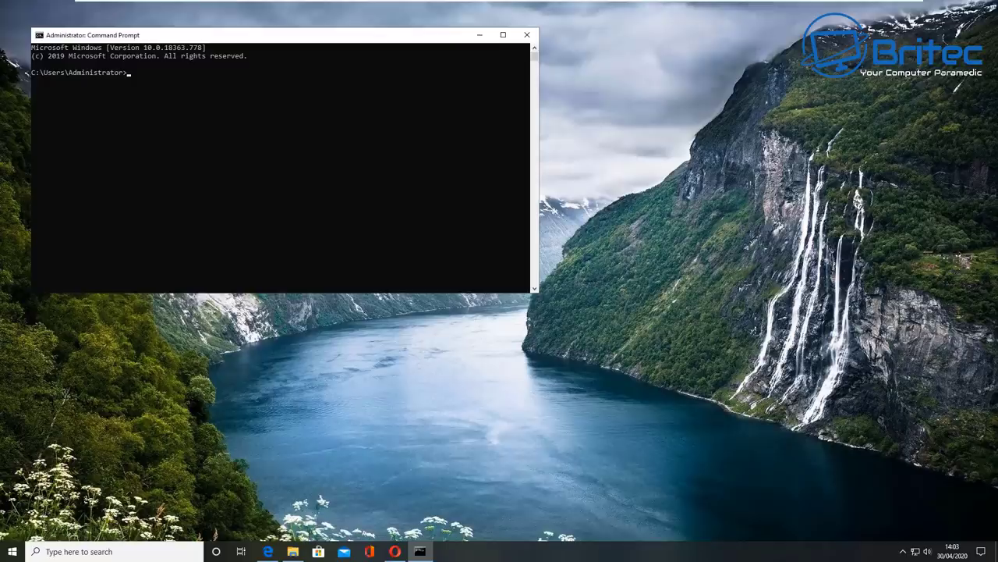
{"action": "left_click_drag", "start_coordinate": [234, 34], "coordinate": [416, 93]}
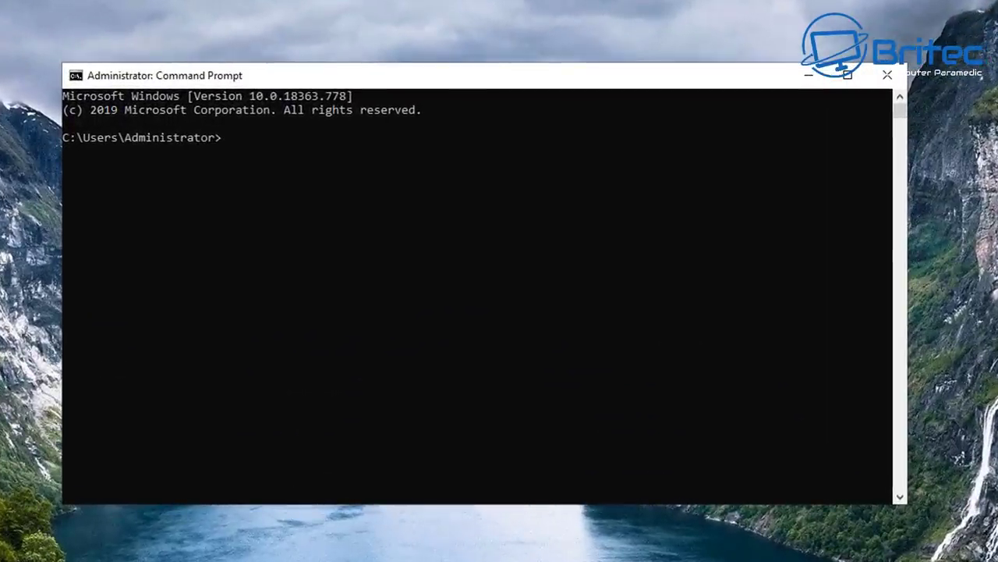
{"action": "type", "text": "sfc"}
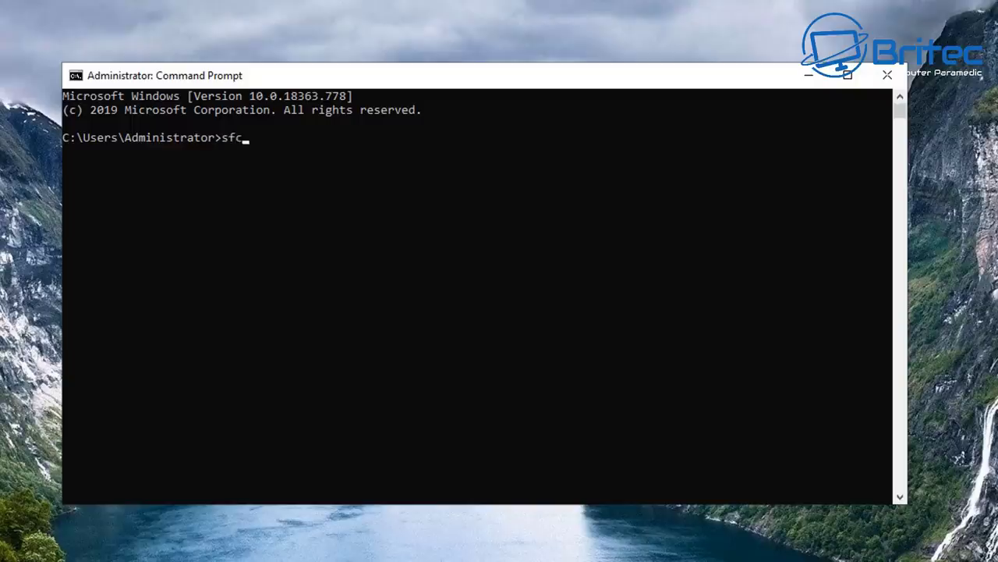
{"action": "type", "text": " /scannow"}
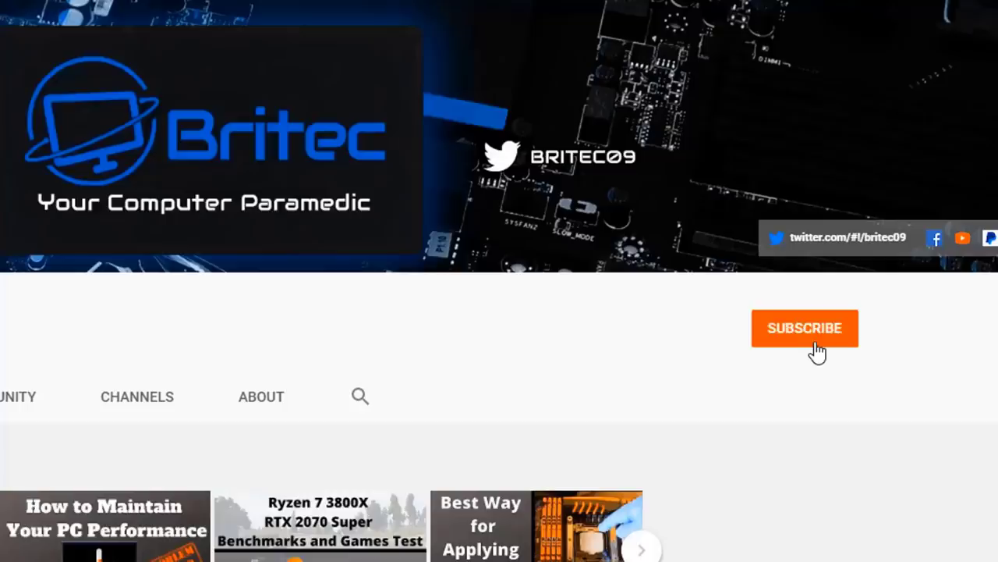
Subscribe to the Britec YouTube channel and show its bell notification options.
{"action": "left_click", "coordinate": [817, 352]}
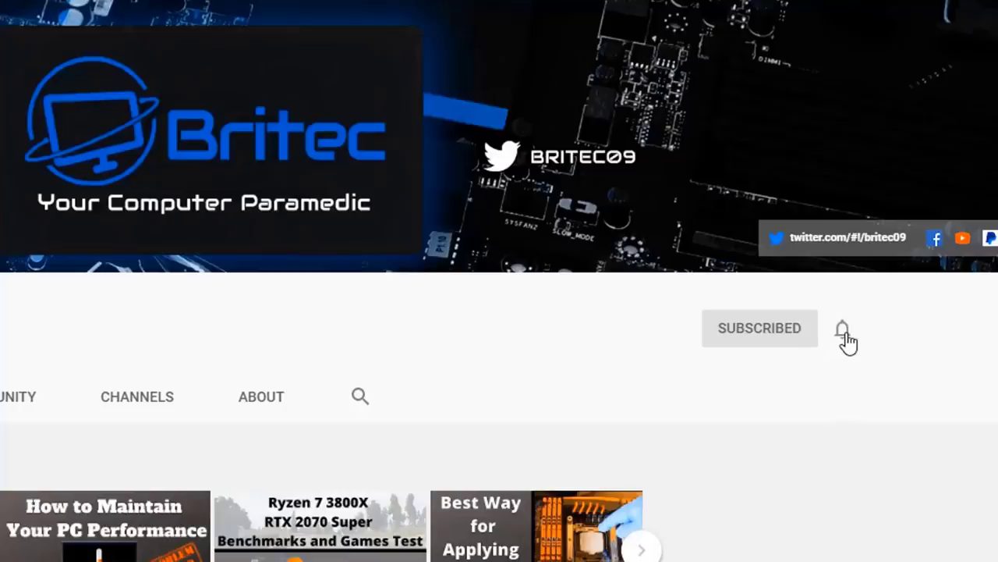
{"action": "left_click", "coordinate": [844, 332]}
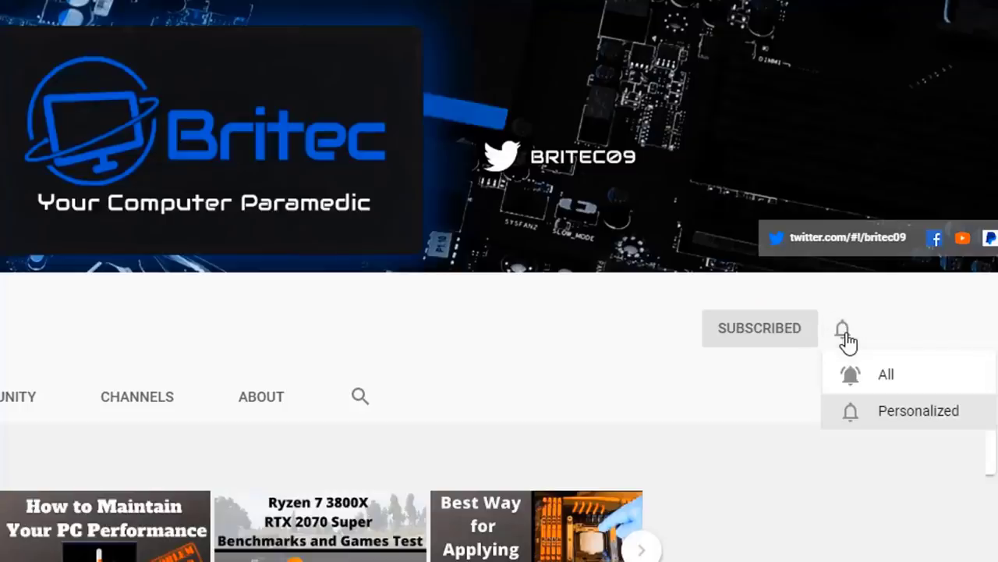